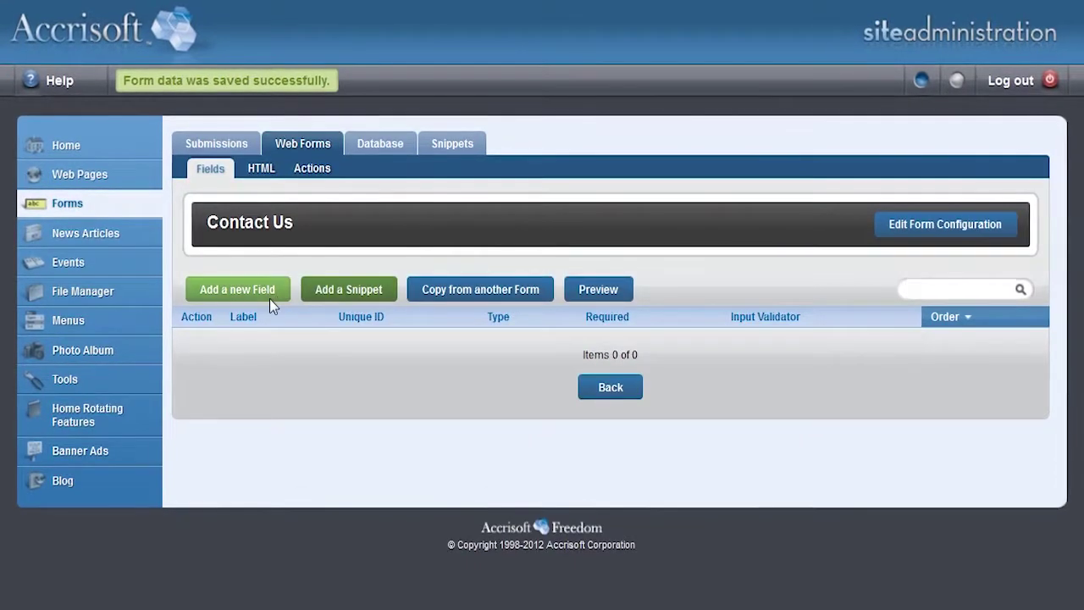
Add a new Contact Us field as a Standard field with Unique ID Name
{"action": "left_click", "coordinate": [271, 298]}
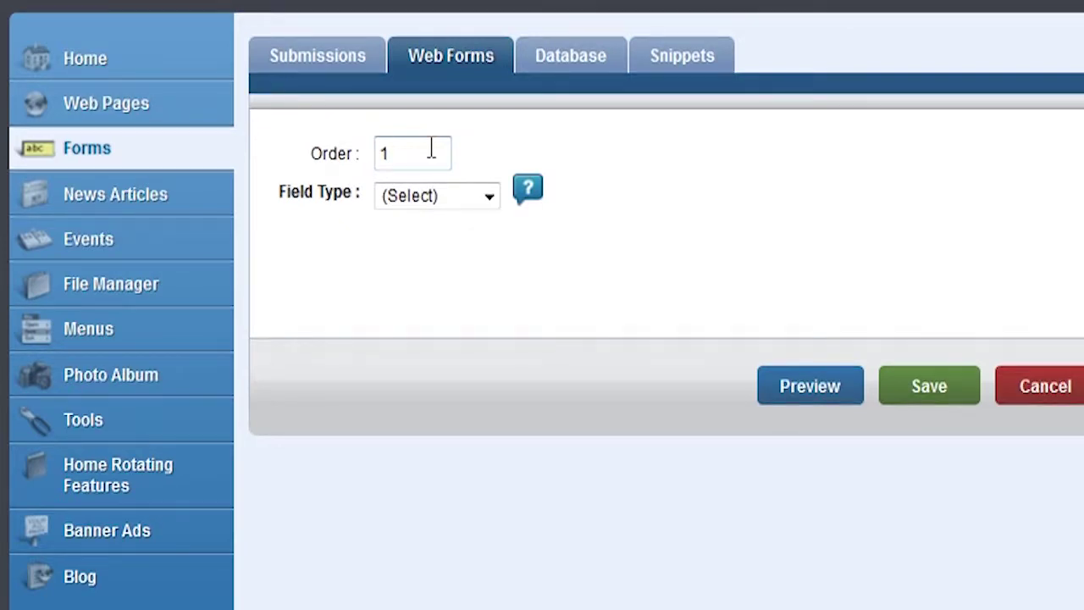
{"action": "left_click", "coordinate": [489, 200]}
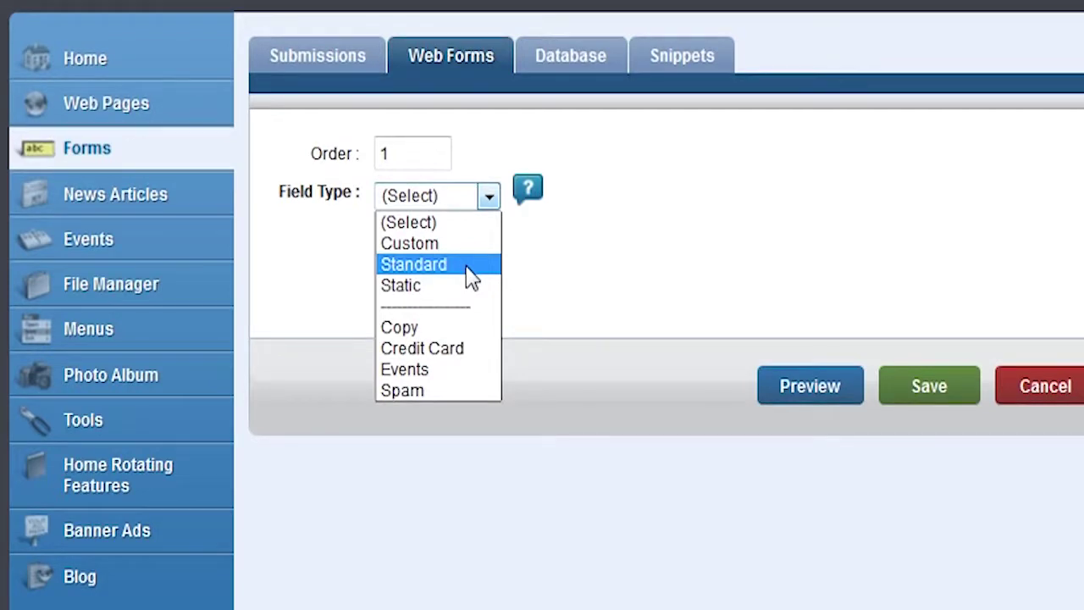
{"action": "left_click", "coordinate": [432, 265]}
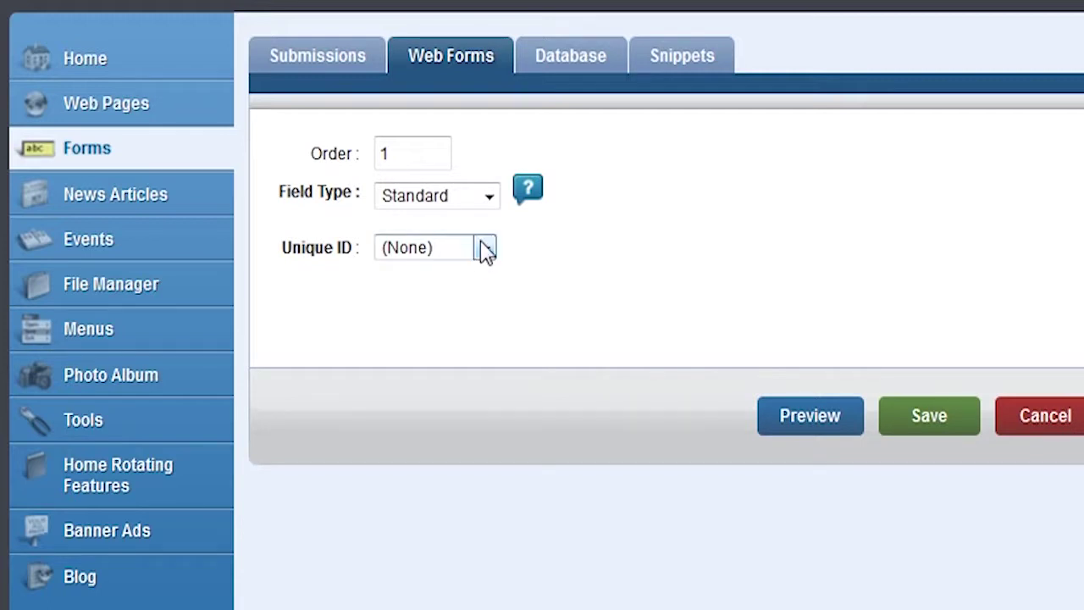
{"action": "left_click", "coordinate": [484, 249]}
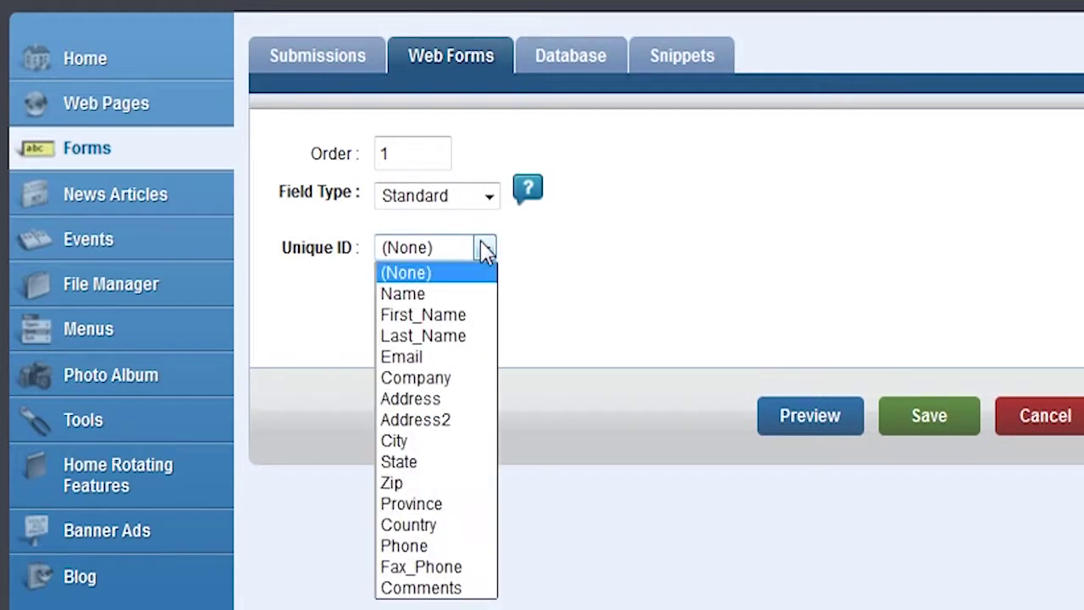
{"action": "left_click", "coordinate": [472, 297]}
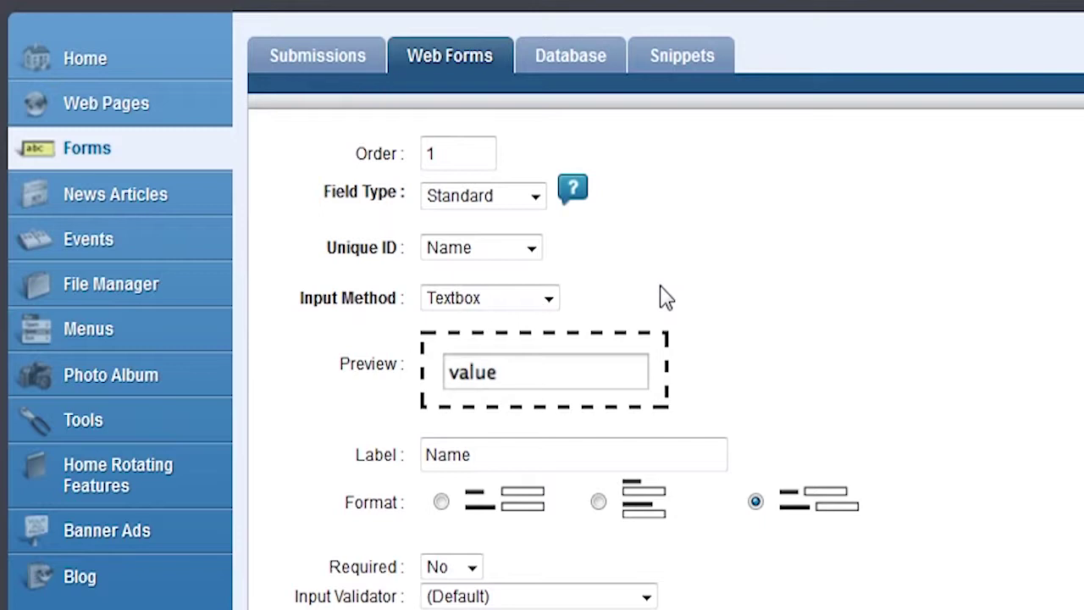
Preview the Checkgroup, Combobox and Textarea input methods, then keep Textbox
{"action": "left_click", "coordinate": [542, 298]}
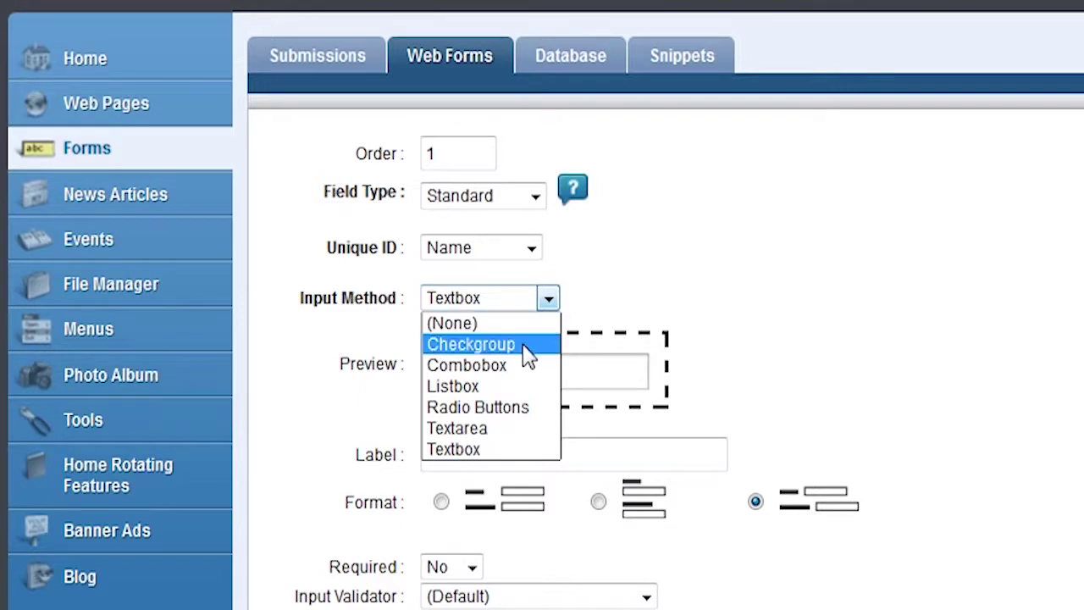
{"action": "left_click", "coordinate": [521, 345]}
{"action": "left_click", "coordinate": [533, 298]}
{"action": "left_click", "coordinate": [508, 365]}
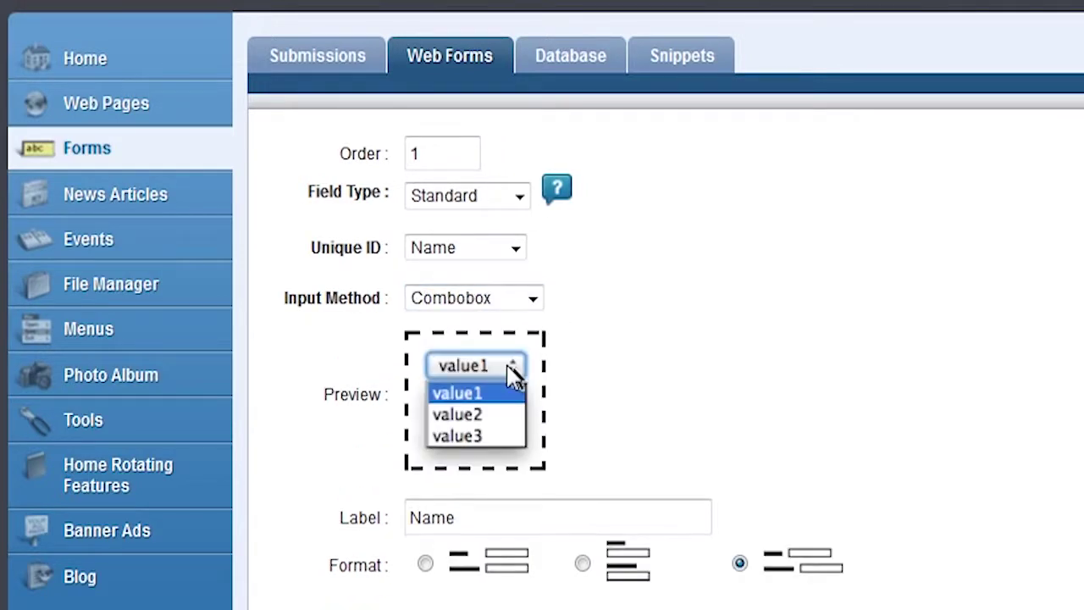
{"action": "left_click", "coordinate": [536, 298]}
{"action": "left_click", "coordinate": [449, 428]}
{"action": "left_click", "coordinate": [531, 298]}
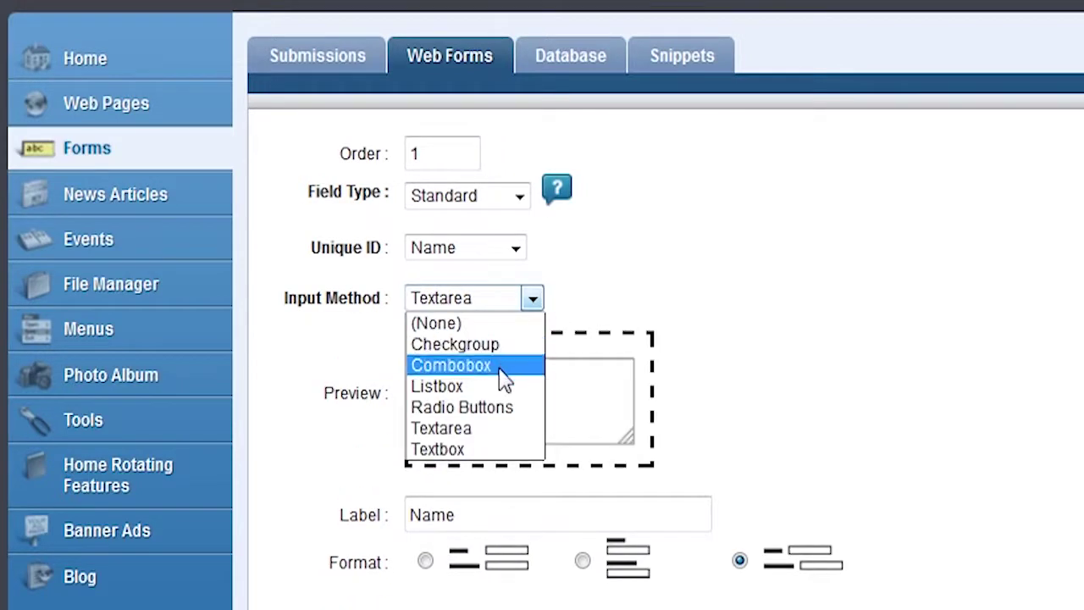
{"action": "left_click", "coordinate": [491, 450]}
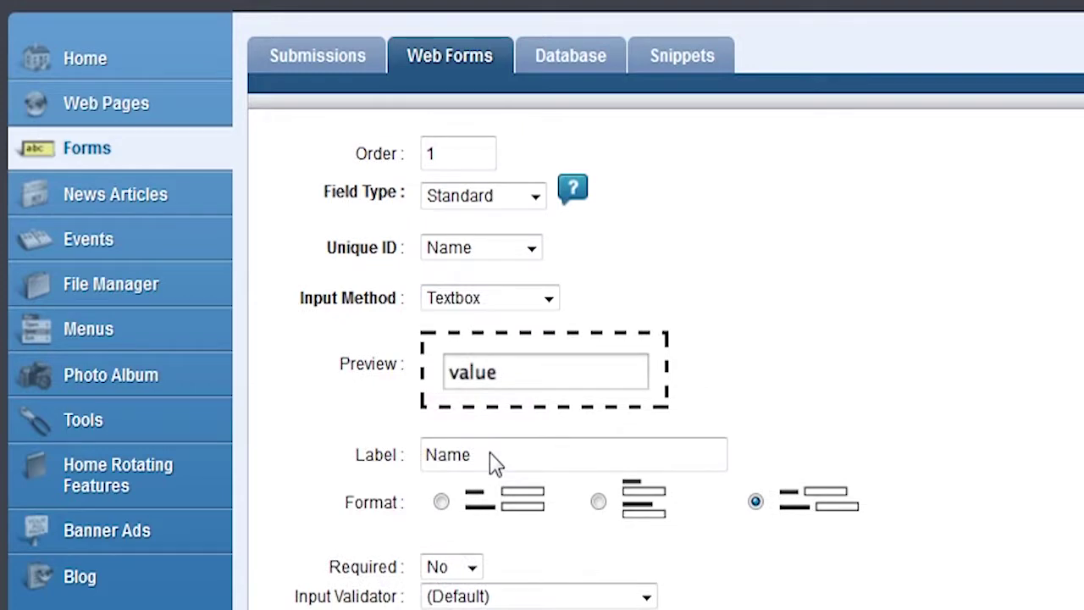
Replace the field label 'Name' with 'Your Name'
{"action": "left_click", "coordinate": [492, 453]}
{"action": "left_click", "coordinate": [517, 456]}
{"action": "left_click_drag", "start_coordinate": [520, 456], "coordinate": [394, 440]}
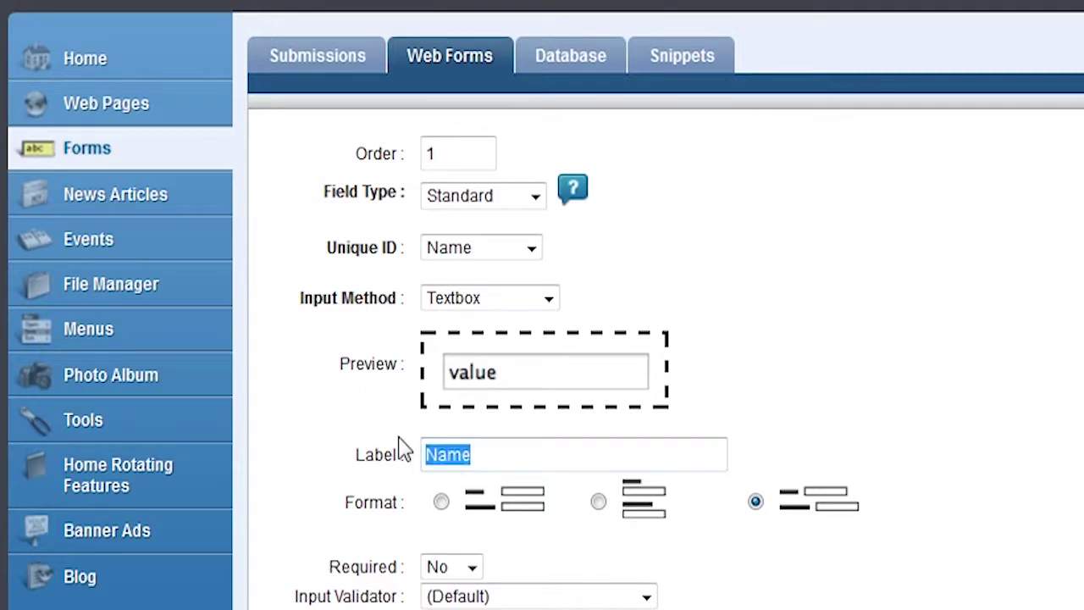
{"action": "type", "text": "Your Name"}
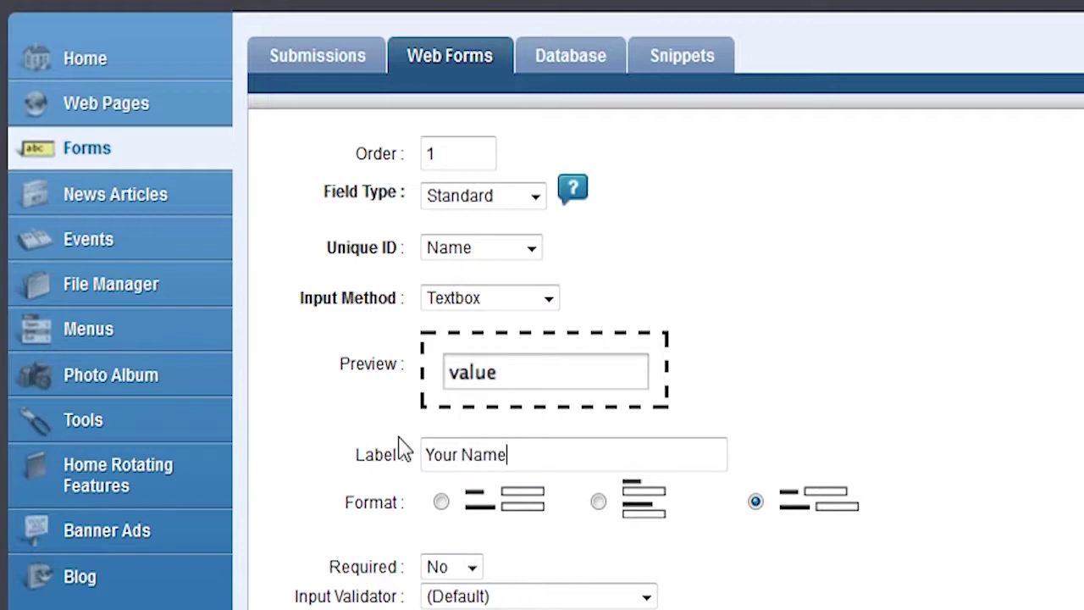
Try the stacked and other label formats, then keep the side-by-side label format
{"action": "scroll", "coordinate": [870, 377], "scroll_direction": "down", "scroll_amount": 2}
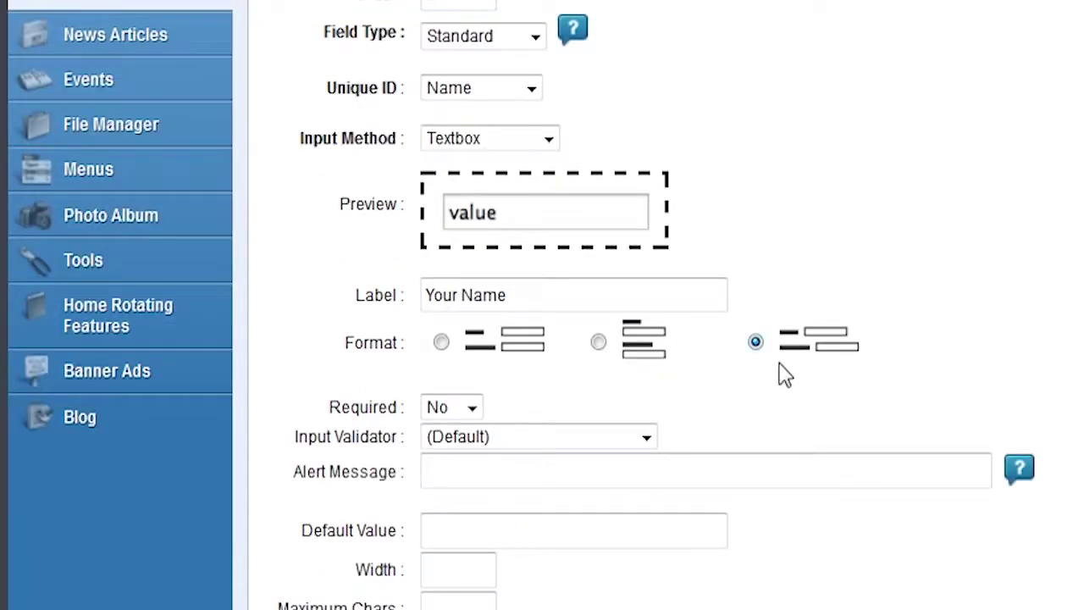
{"action": "left_click", "coordinate": [643, 349]}
{"action": "left_click", "coordinate": [502, 350]}
{"action": "left_click", "coordinate": [757, 344]}
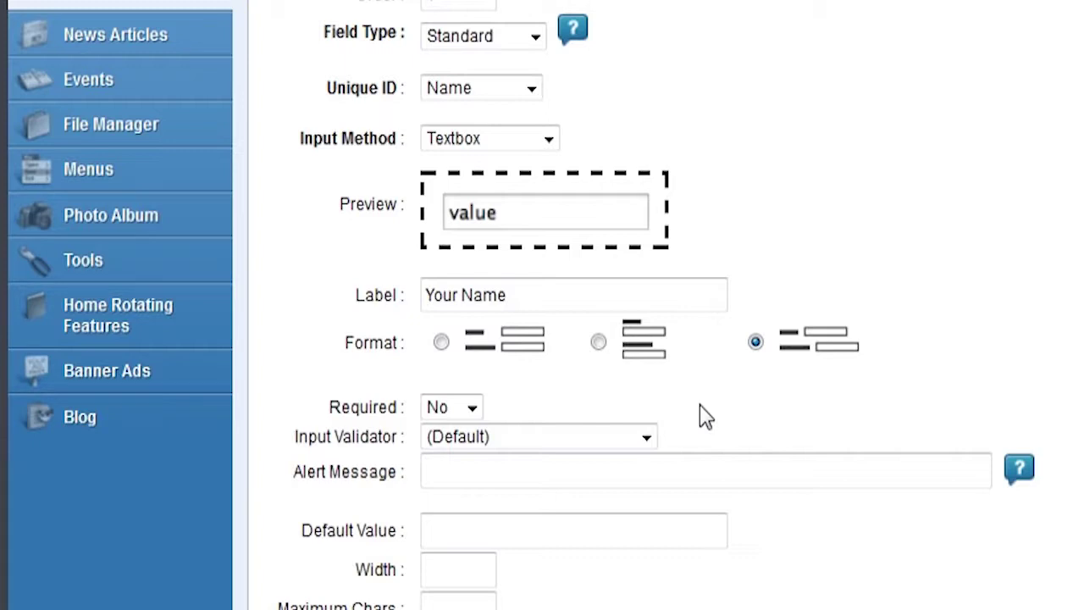
Make the field required with Default validation and alert 'Please enter your name', then save it
{"action": "left_click", "coordinate": [472, 408]}
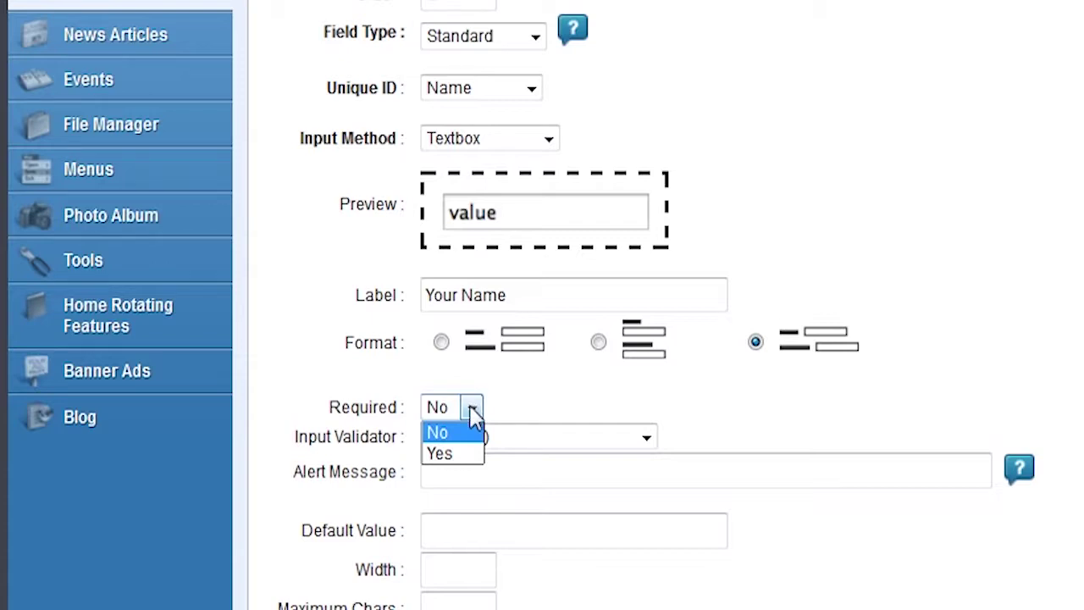
{"action": "left_click", "coordinate": [467, 453]}
{"action": "left_click", "coordinate": [592, 440]}
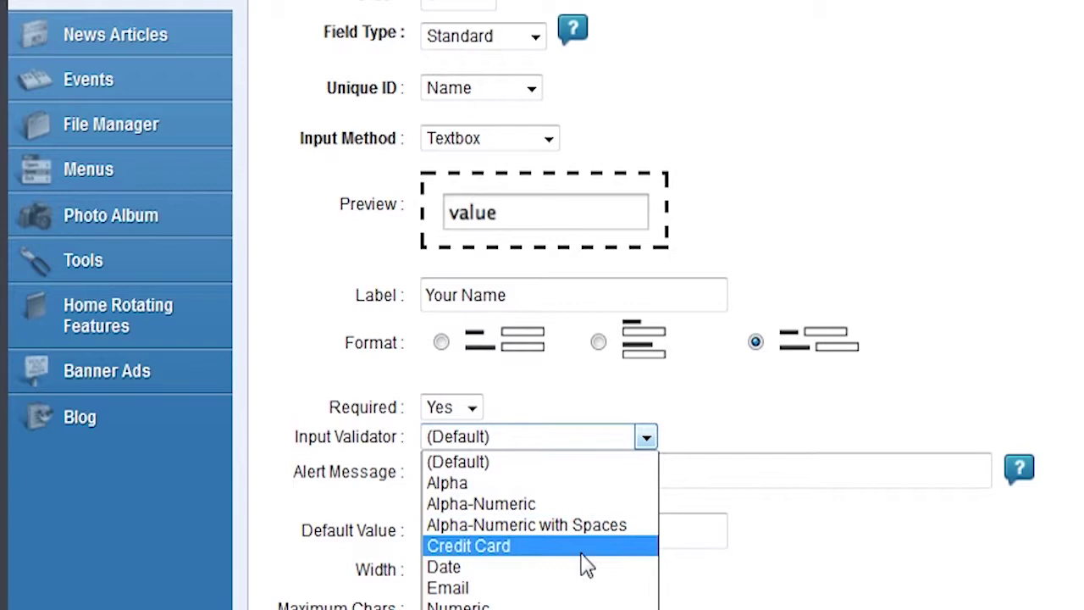
{"action": "left_click", "coordinate": [593, 462]}
{"action": "left_click", "coordinate": [574, 471]}
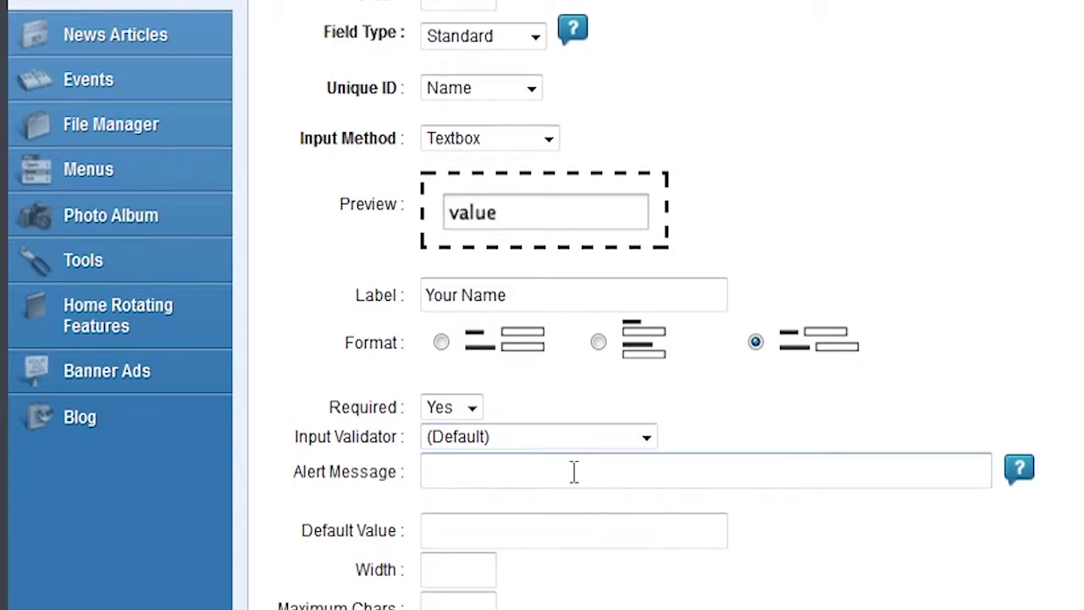
{"action": "type", "text": "Please enter "}
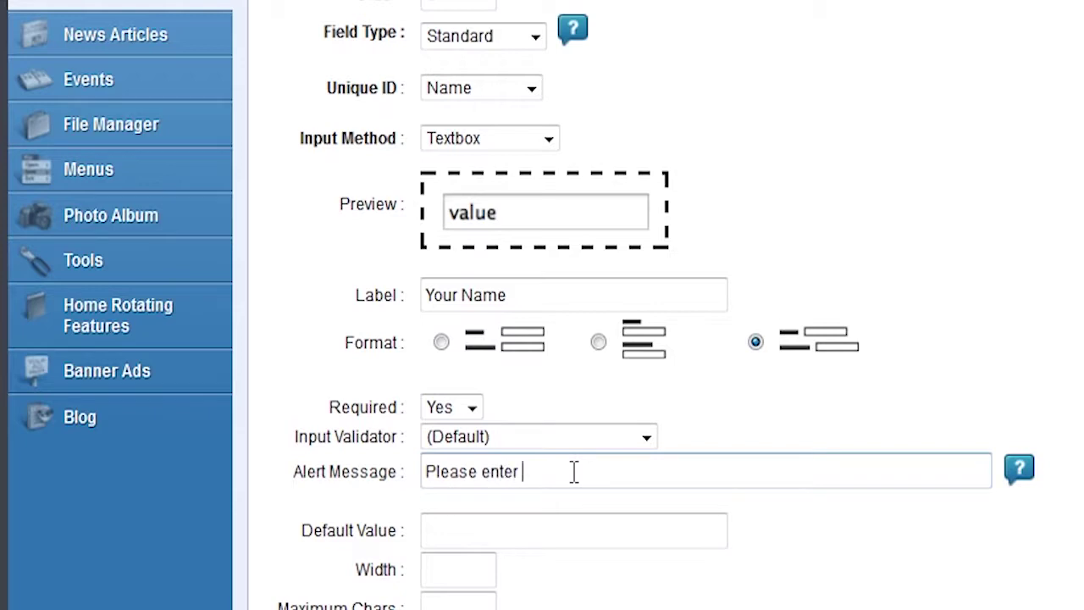
{"action": "type", "text": "your name"}
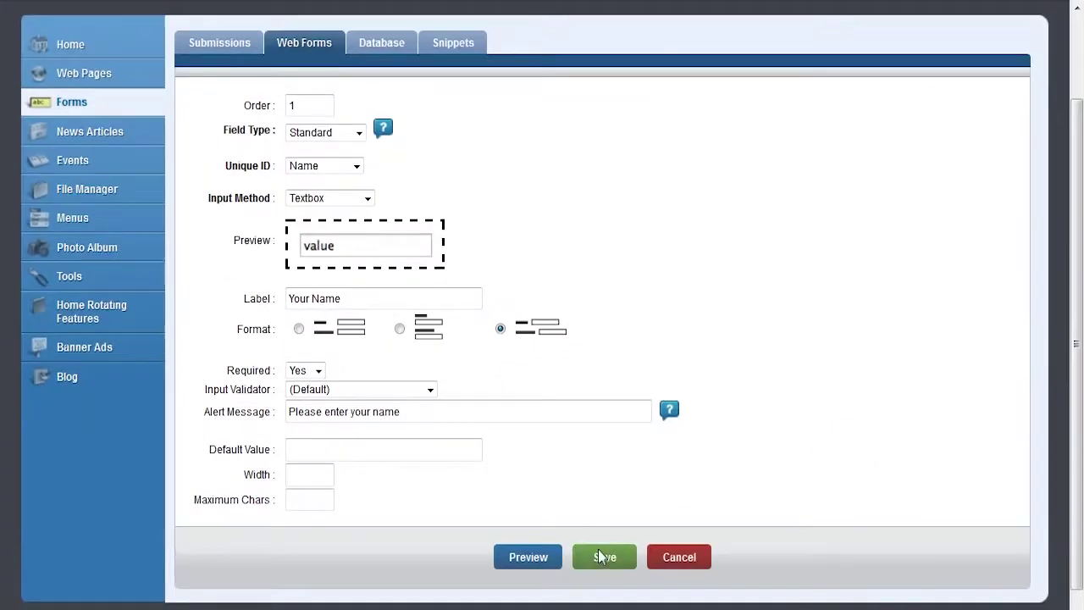
{"action": "left_click", "coordinate": [603, 556]}
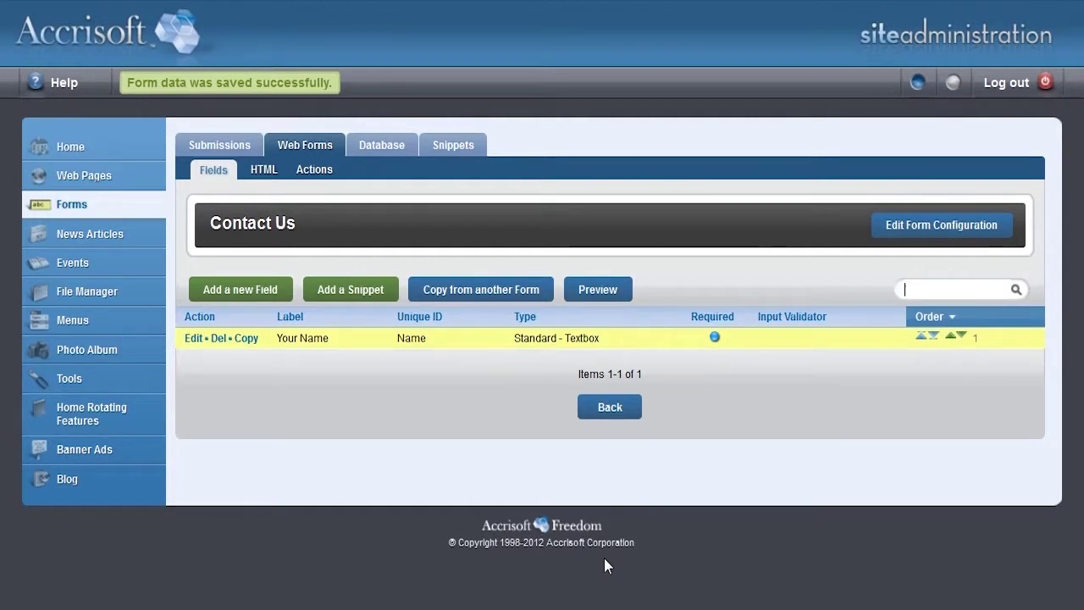
Add a second field as a Standard field with Unique ID Email
{"action": "left_click", "coordinate": [268, 291]}
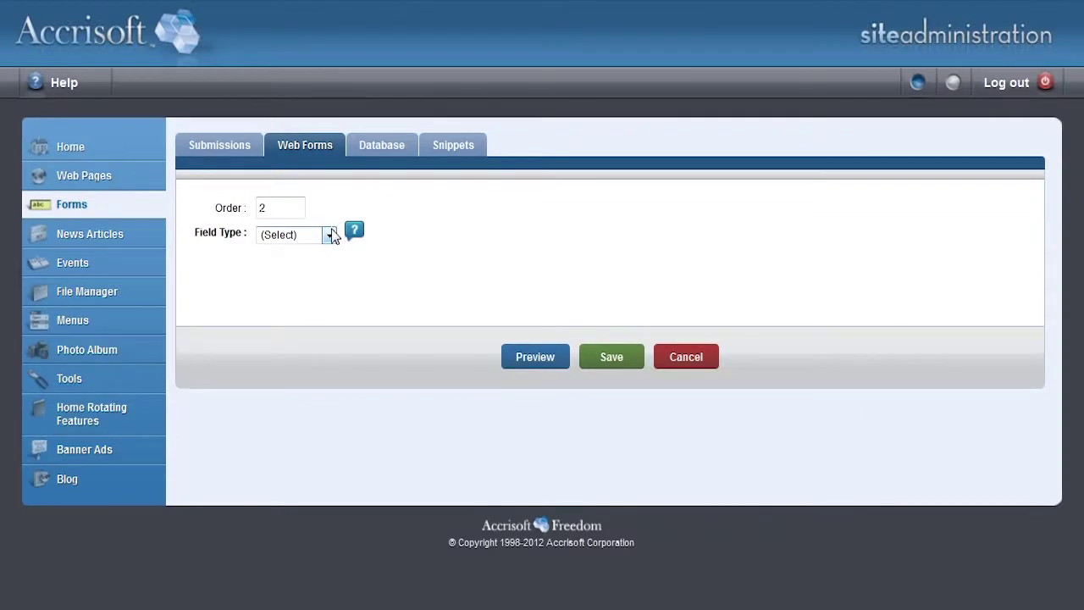
{"action": "left_click", "coordinate": [329, 236]}
{"action": "left_click", "coordinate": [315, 278]}
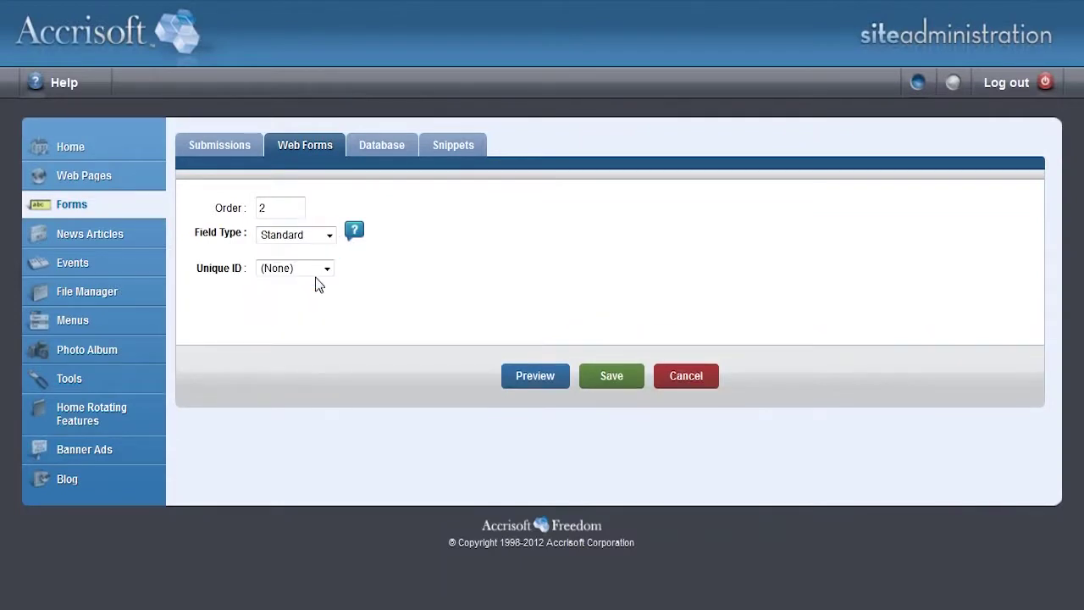
{"action": "left_click", "coordinate": [320, 268]}
{"action": "left_click", "coordinate": [314, 339]}
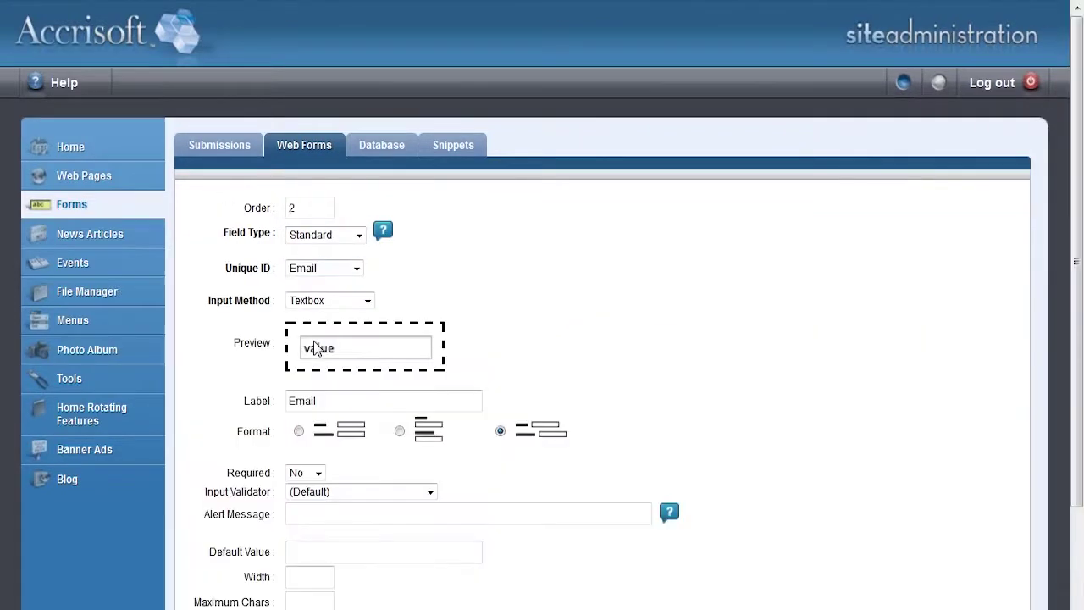
Make the Email field required and validated as an email address
{"action": "scroll", "coordinate": [522, 331], "scroll_direction": "down", "scroll_amount": 1}
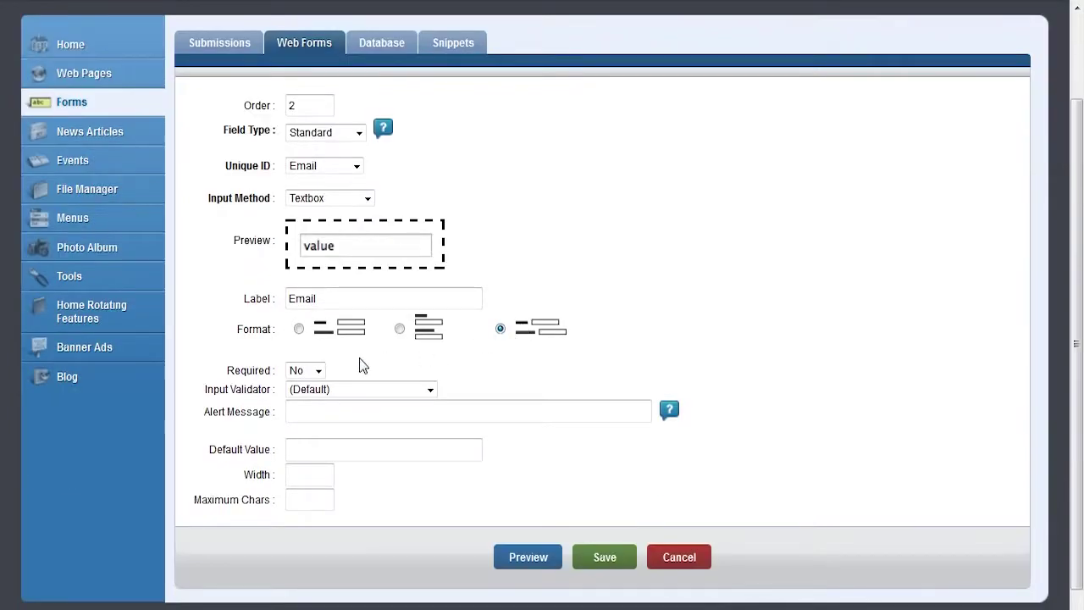
{"action": "left_click", "coordinate": [317, 370]}
{"action": "left_click", "coordinate": [307, 400]}
{"action": "left_click", "coordinate": [351, 389]}
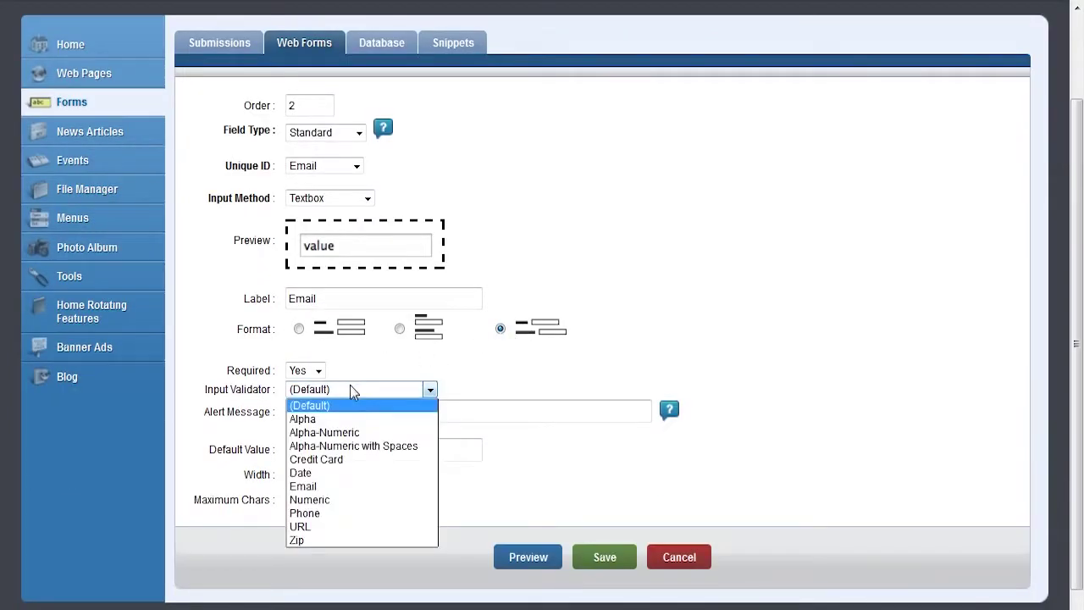
{"action": "left_click", "coordinate": [358, 486]}
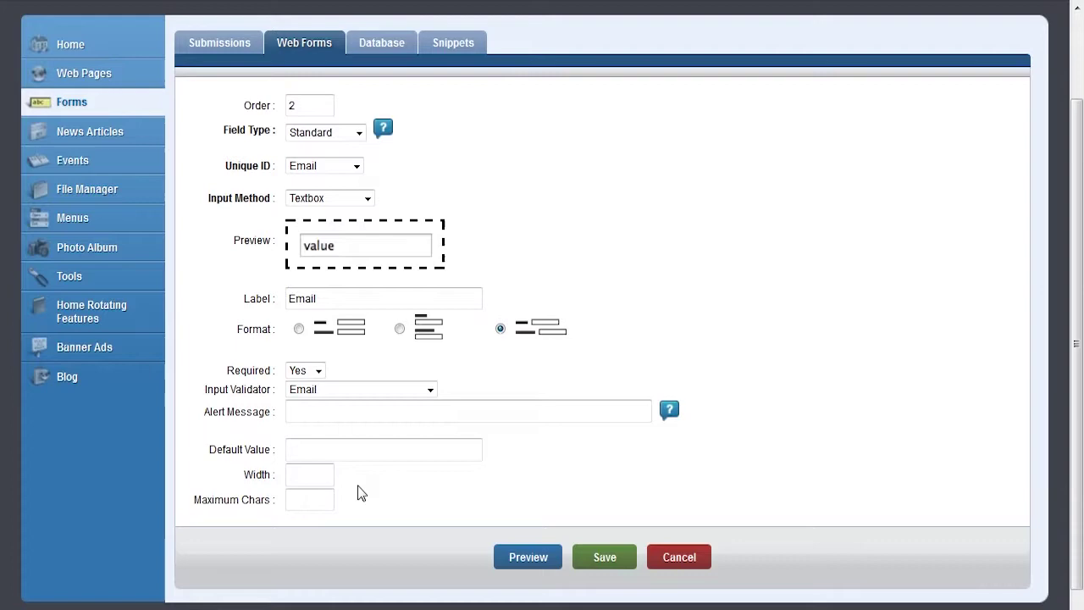
{"action": "left_click", "coordinate": [406, 410]}
Enter the alert 'Please enter you Email', save the Email field and preview the form
{"action": "type", "text": "Please enter you Email"}
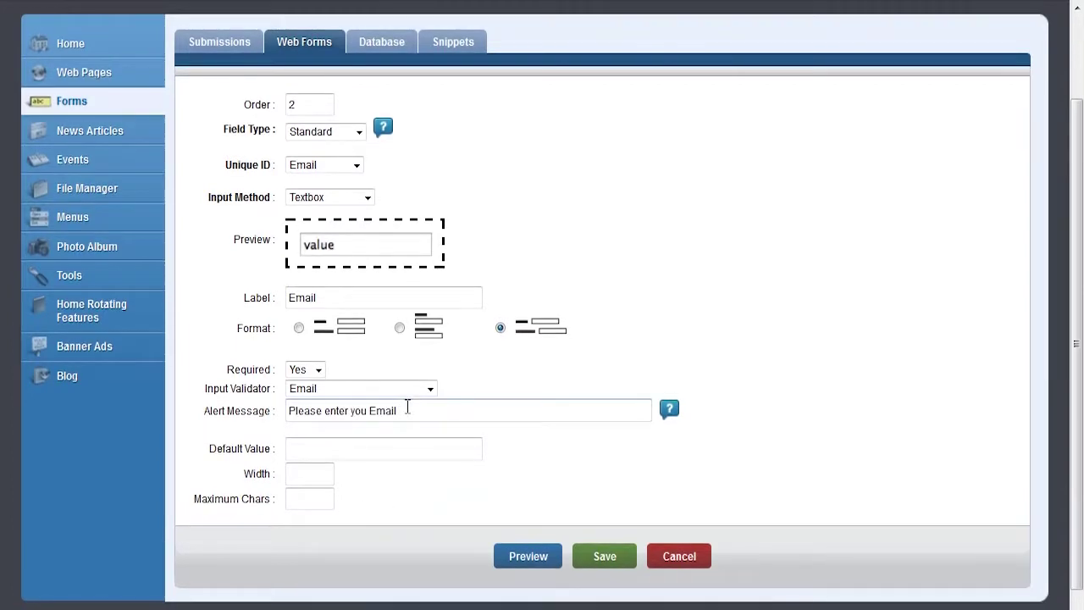
{"action": "left_click", "coordinate": [600, 554]}
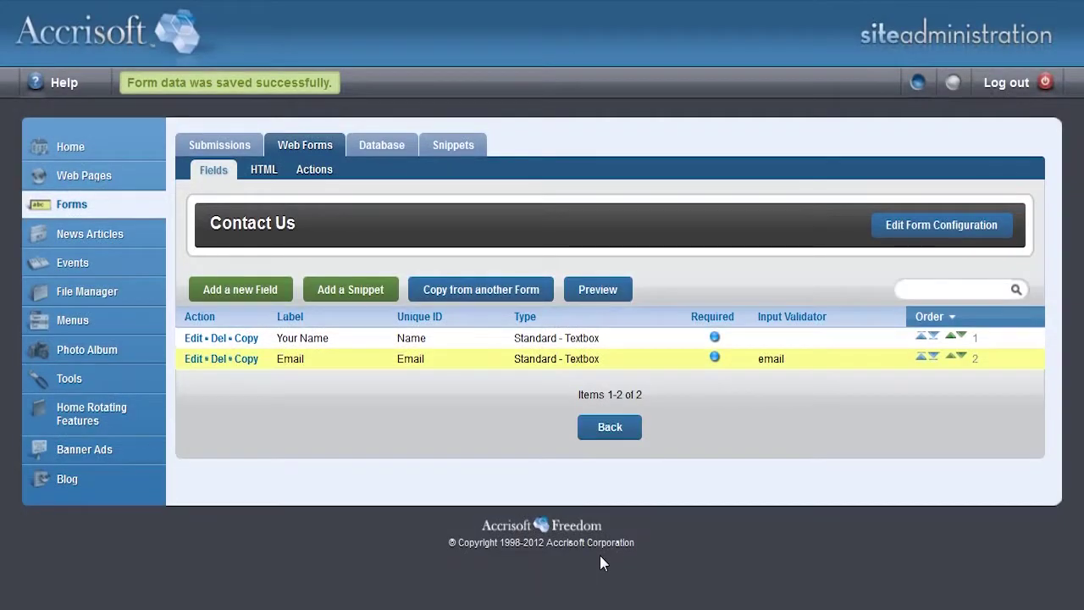
{"action": "left_click", "coordinate": [613, 288]}
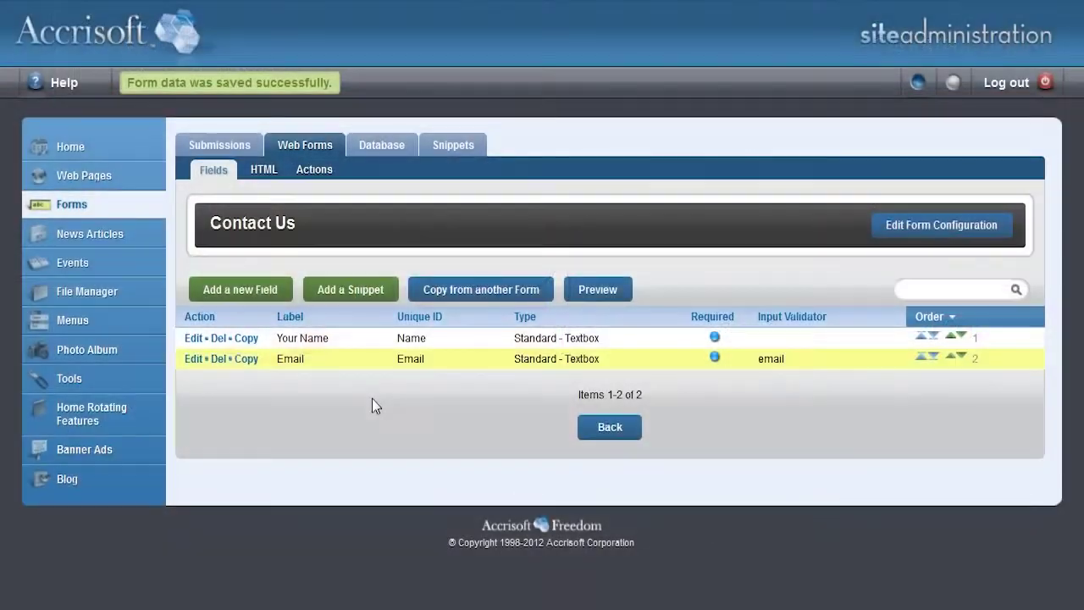
Add a Custom field with Unique ID and label 'Comments' using Textarea input
{"action": "left_click", "coordinate": [262, 292]}
{"action": "left_click", "coordinate": [331, 235]}
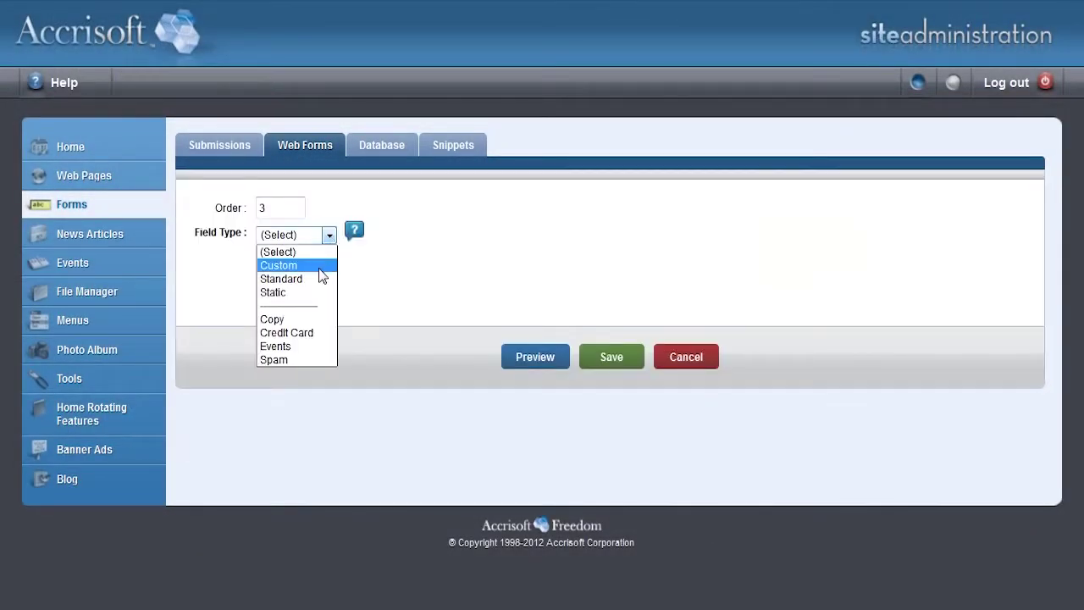
{"action": "left_click", "coordinate": [319, 268]}
{"action": "left_click", "coordinate": [304, 270]}
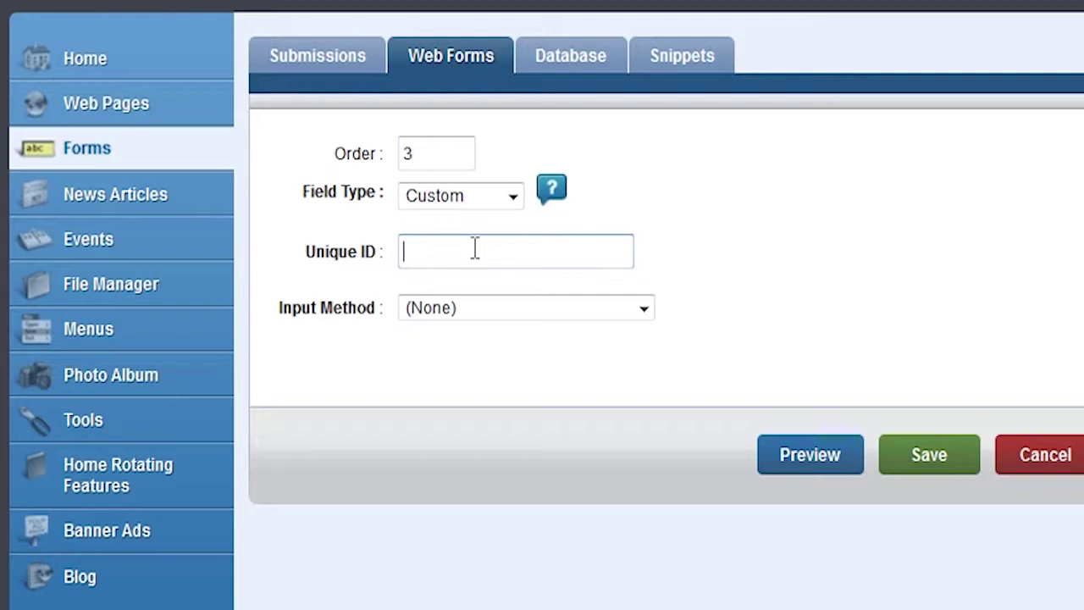
{"action": "type", "text": "Comments"}
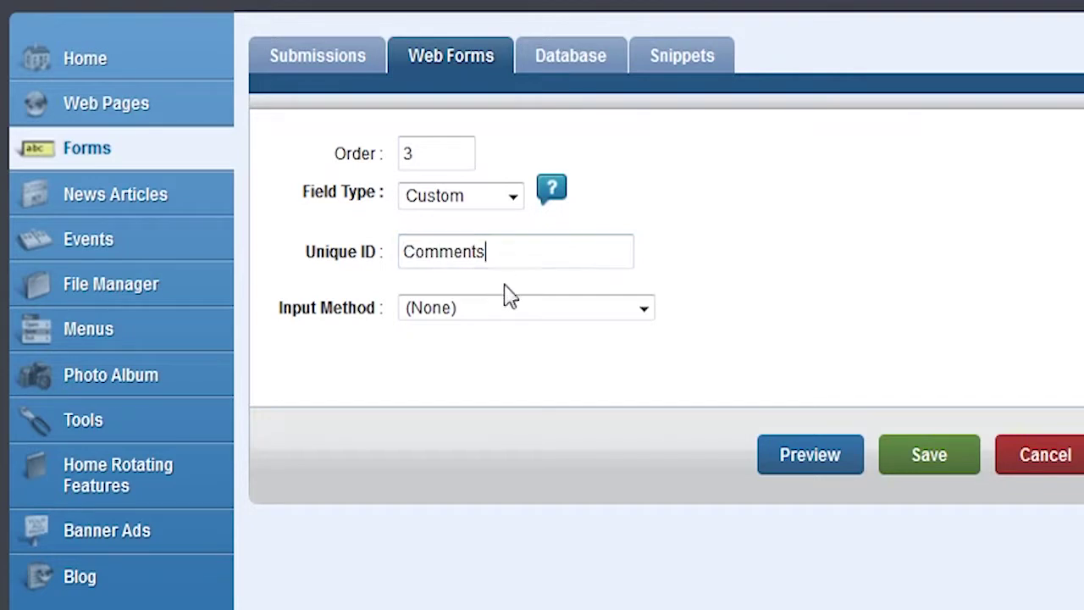
{"action": "left_click", "coordinate": [536, 309]}
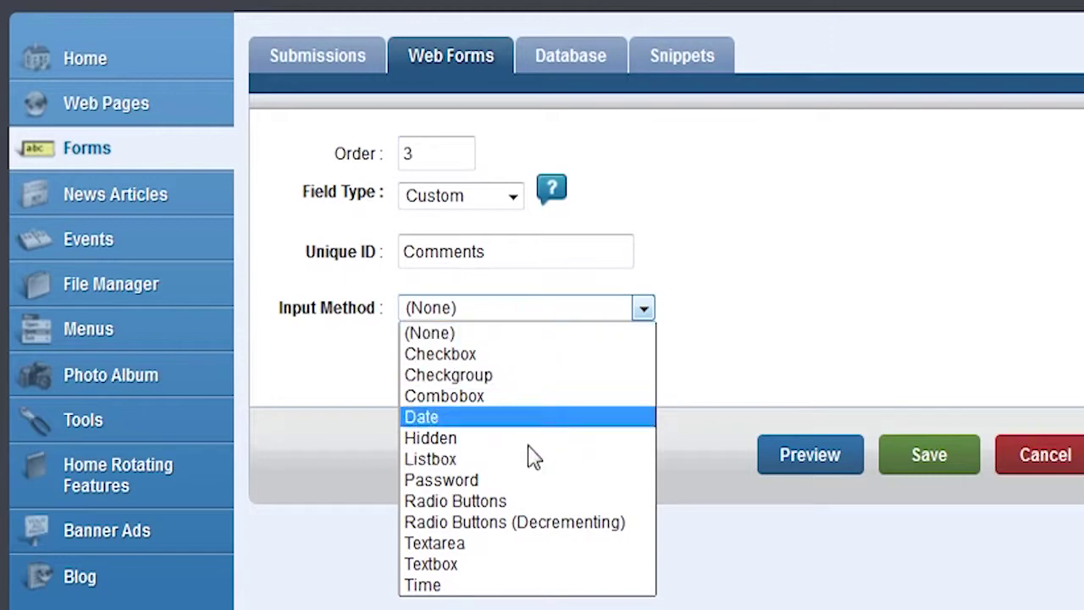
{"action": "left_click", "coordinate": [535, 543]}
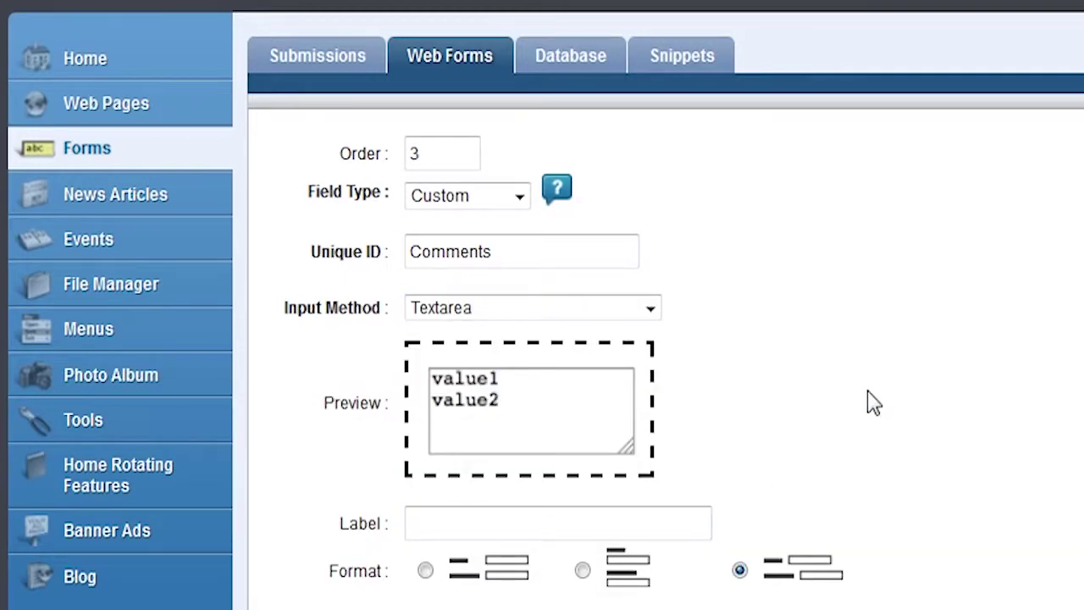
{"action": "scroll", "coordinate": [873, 404], "scroll_direction": "down", "scroll_amount": 2}
{"action": "left_click", "coordinate": [610, 364]}
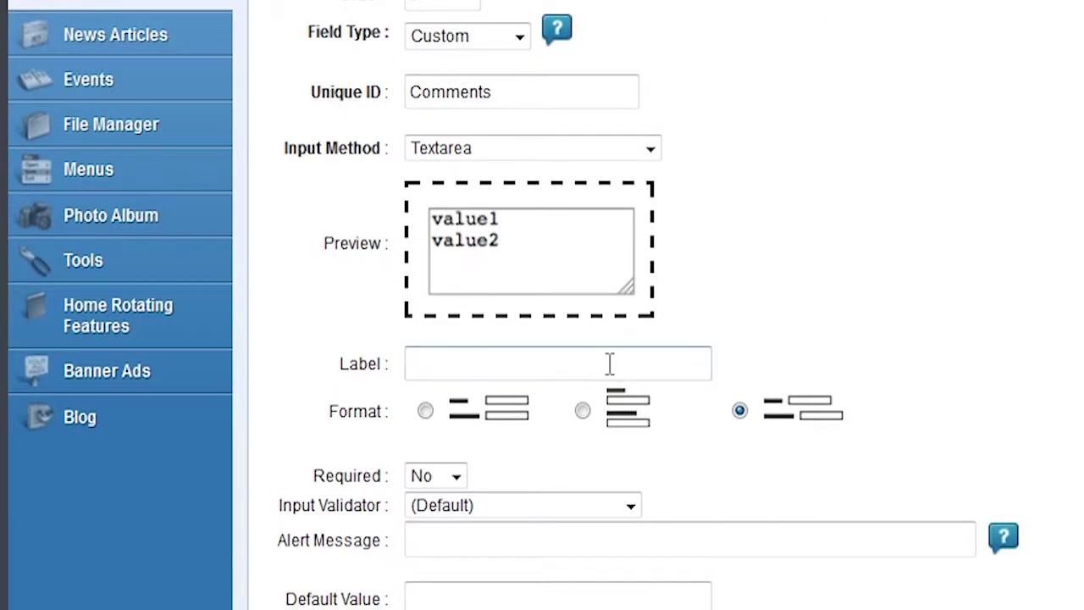
{"action": "type", "text": "Comments"}
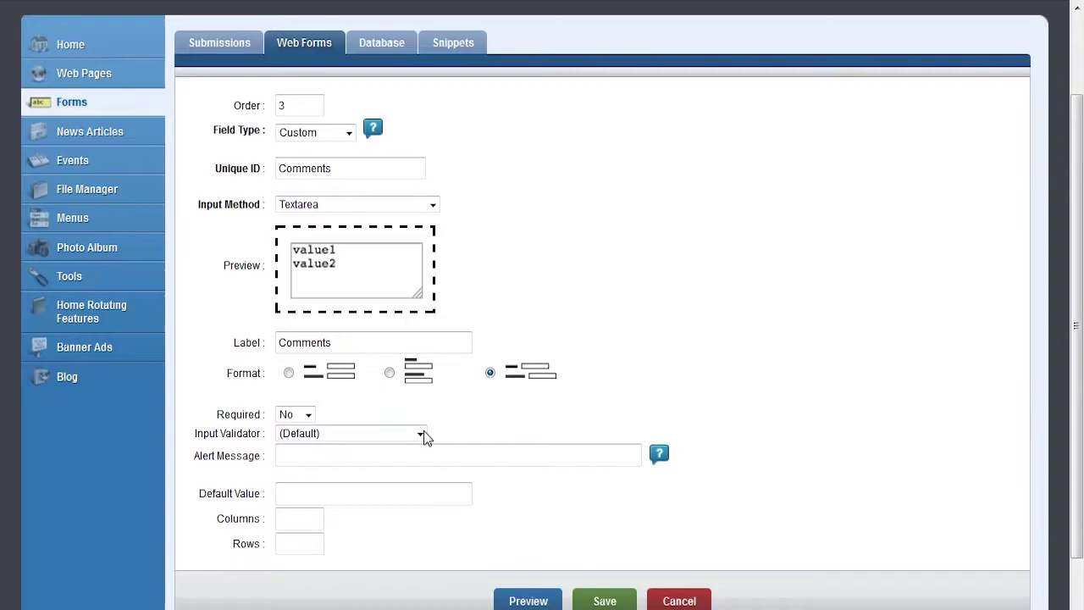
Save the Comments field, move it above Email, and preview the reordered form
{"action": "left_click", "coordinate": [603, 600]}
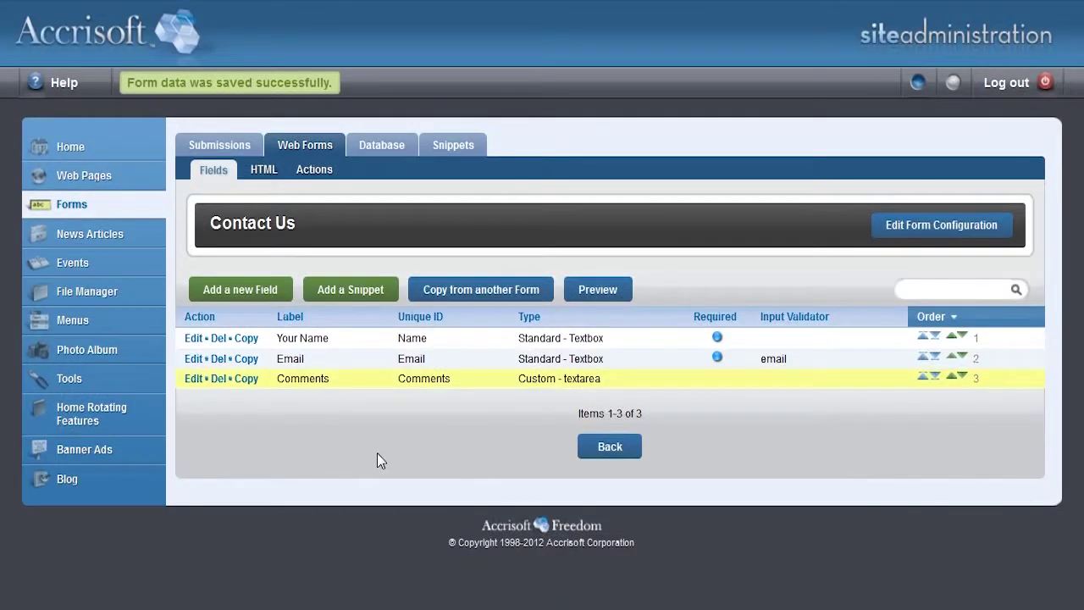
{"action": "left_click", "coordinate": [591, 290]}
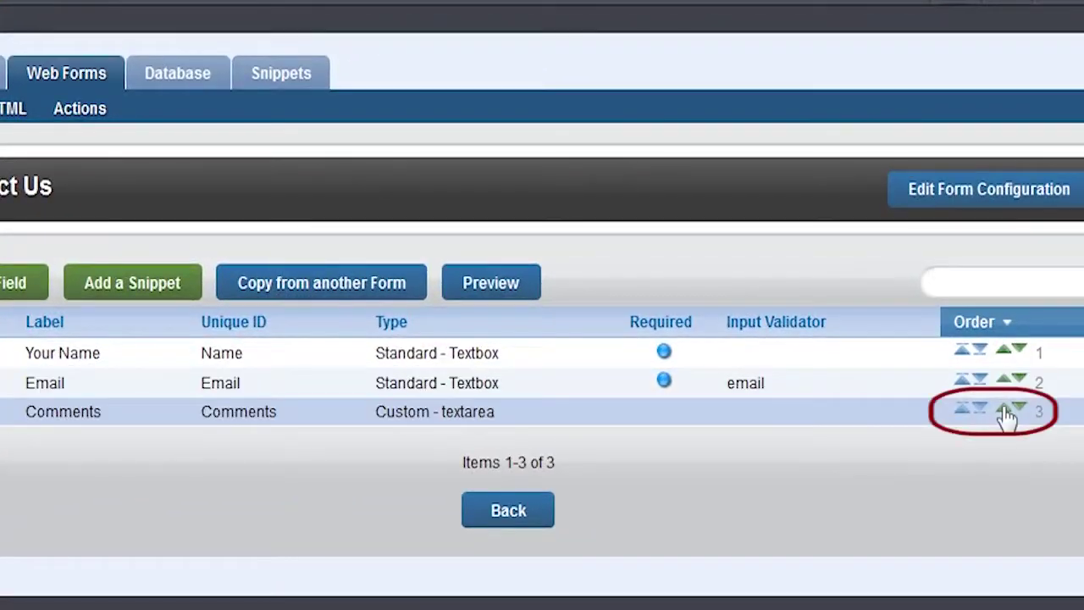
{"action": "left_click", "coordinate": [1004, 409]}
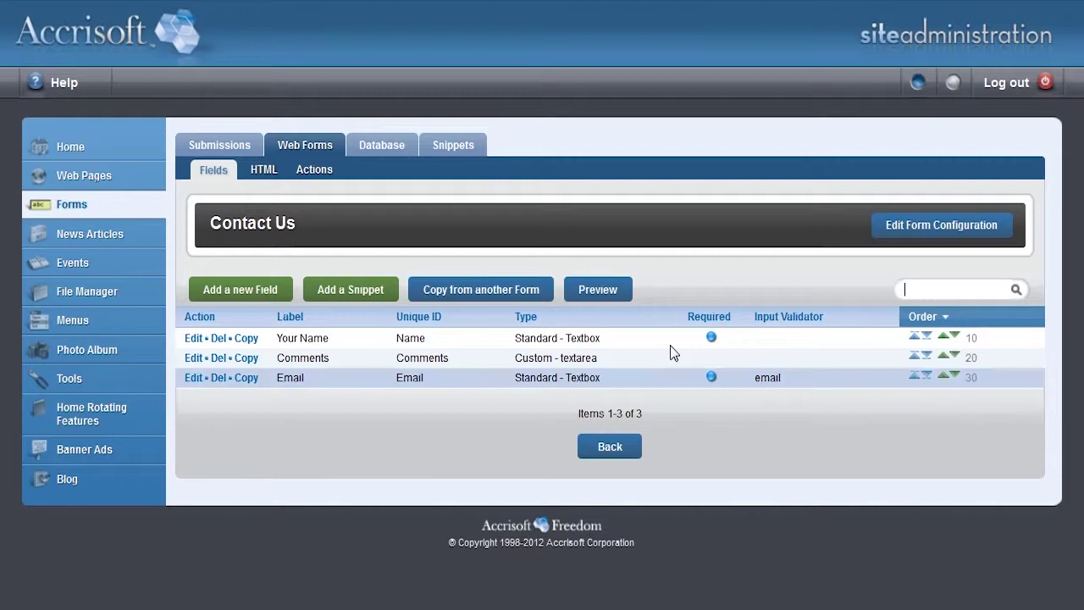
{"action": "left_click", "coordinate": [590, 288]}
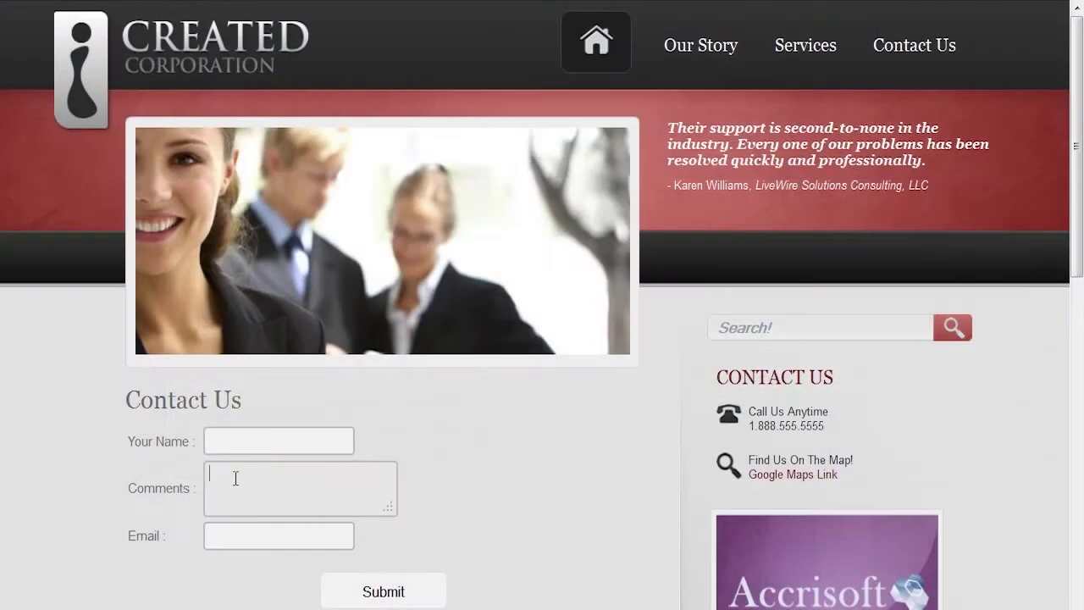
Enter the test email address on the preview form and submit the entry
{"action": "left_click", "coordinate": [237, 536]}
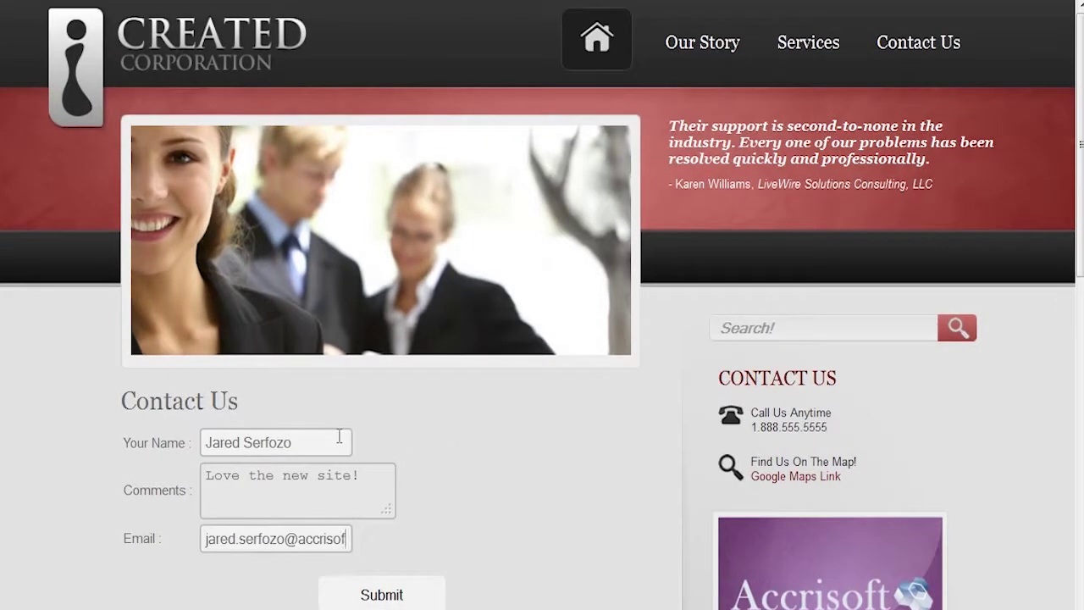
{"action": "type", "text": "t.com"}
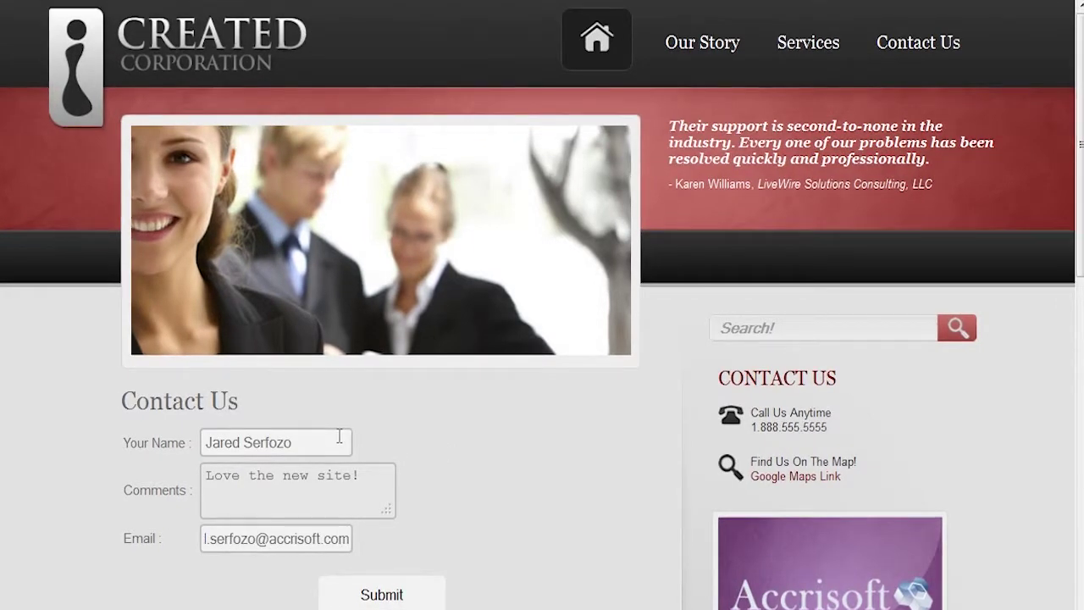
{"action": "left_click", "coordinate": [374, 596]}
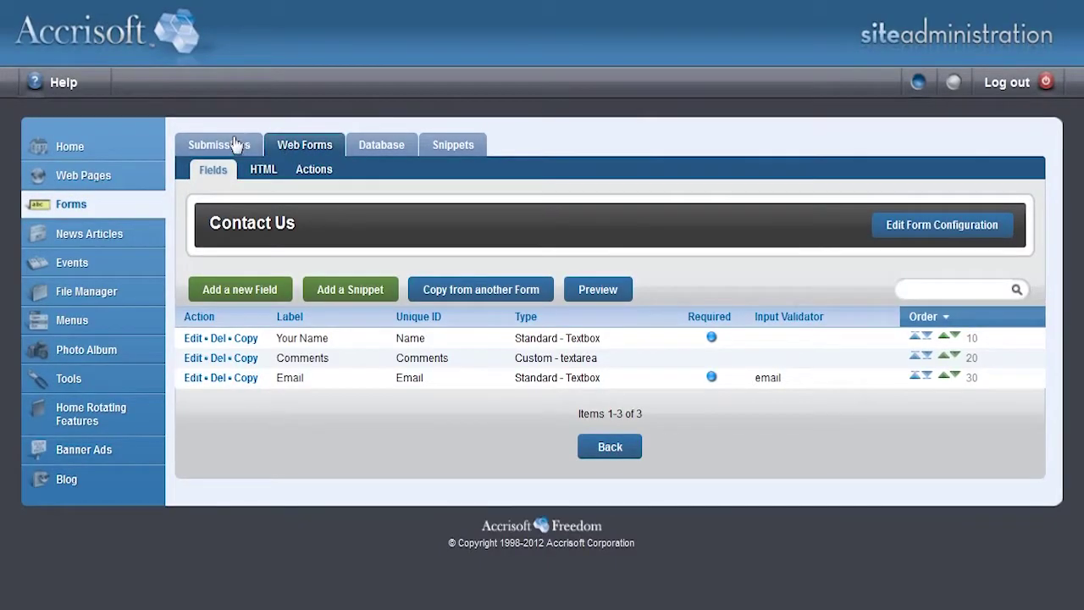
Check the submissions list, then open the Contact Us form from Web Forms for editing
{"action": "left_click", "coordinate": [236, 144]}
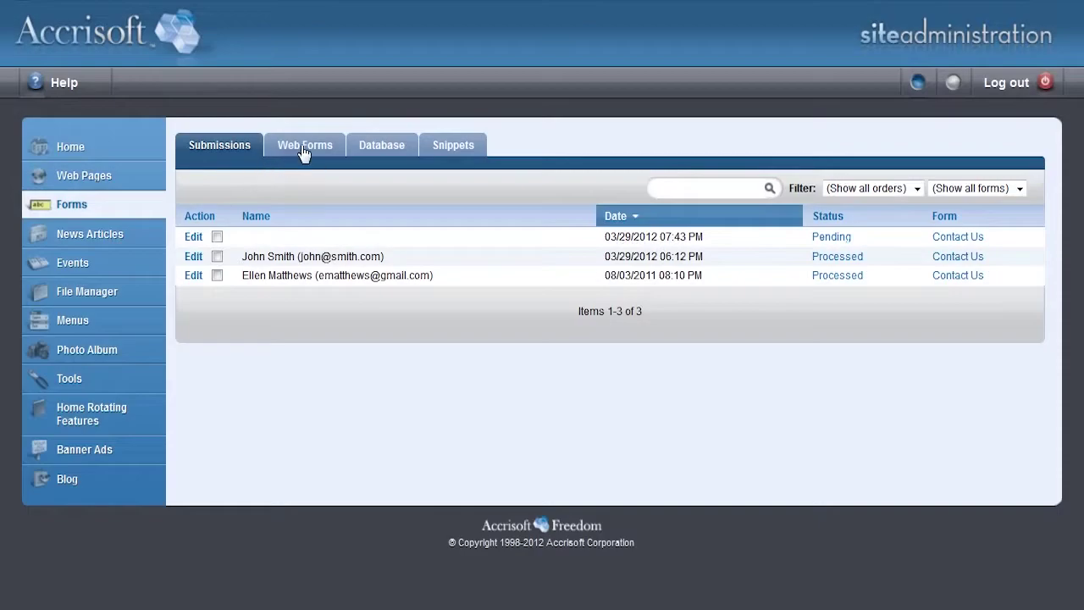
{"action": "left_click", "coordinate": [169, 103]}
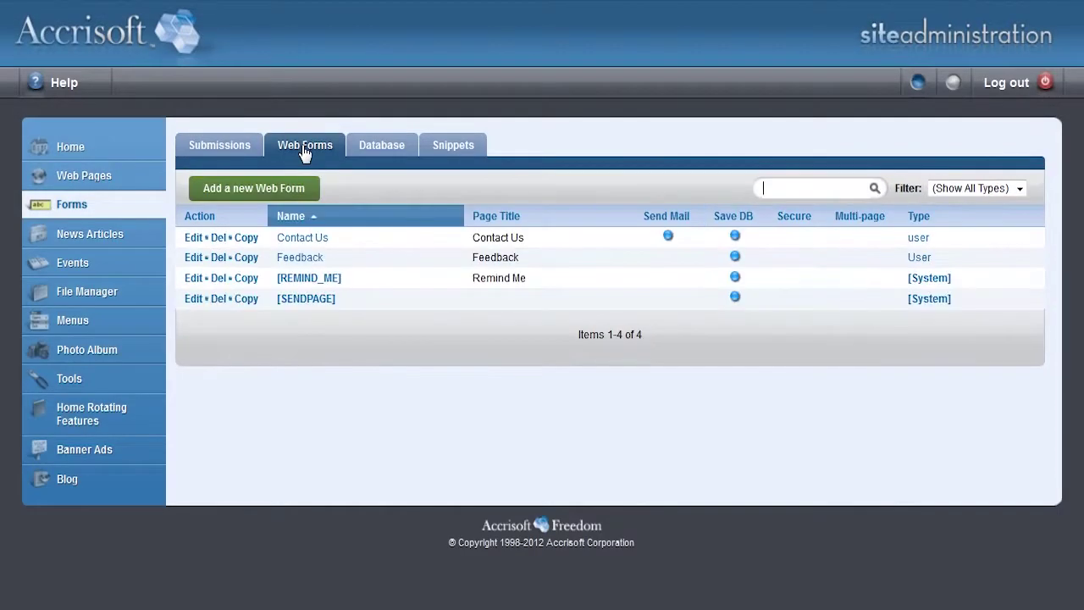
{"action": "left_click", "coordinate": [193, 237]}
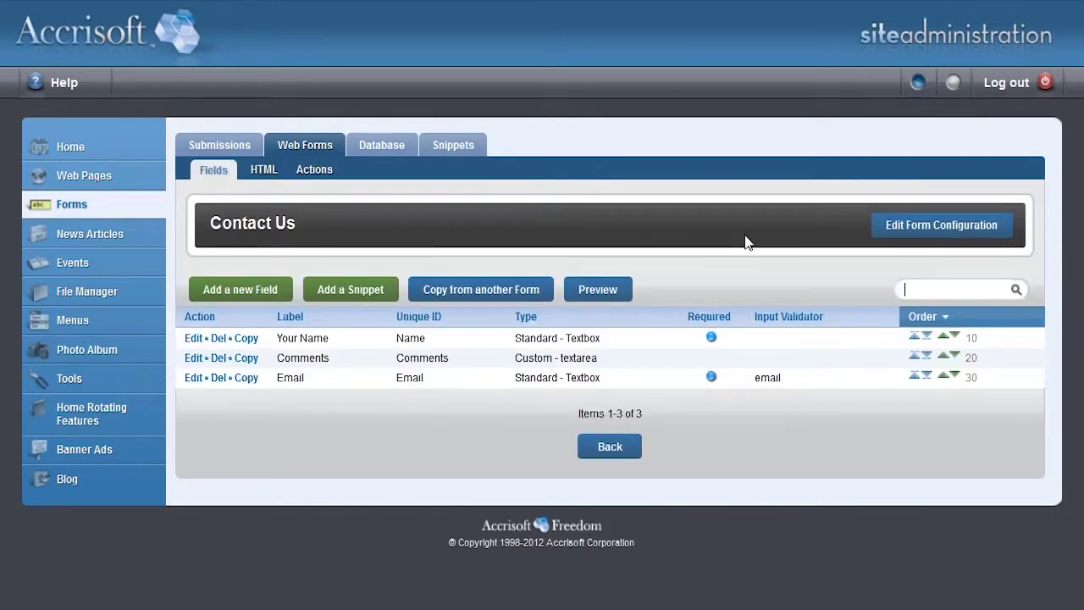
Set the form's Display Fields to [[formField_Name]] - [[formField_Email]]
{"action": "left_click", "coordinate": [891, 239]}
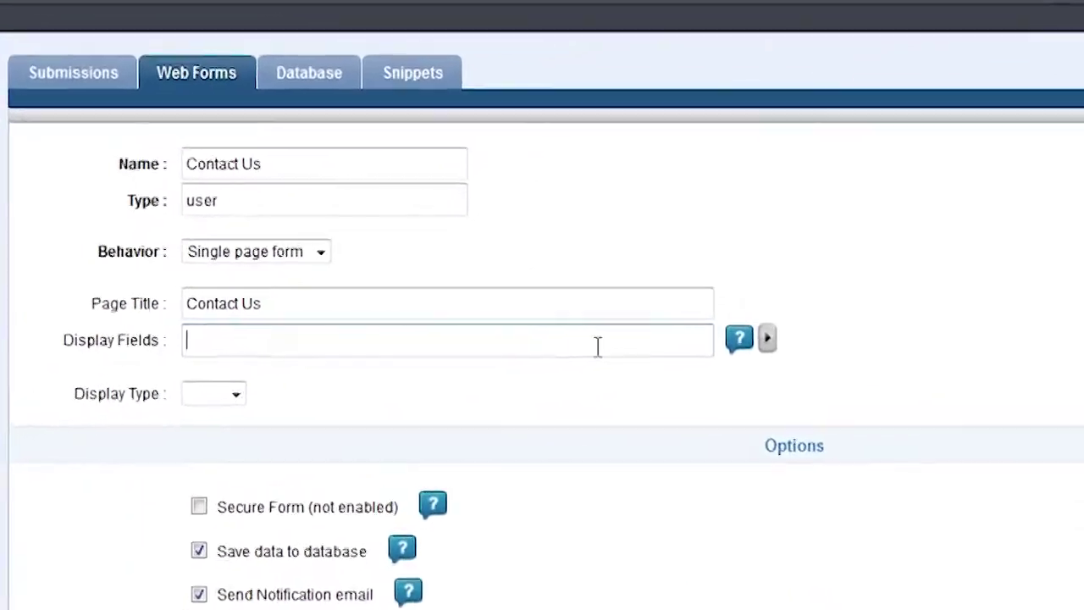
{"action": "left_click", "coordinate": [770, 341]}
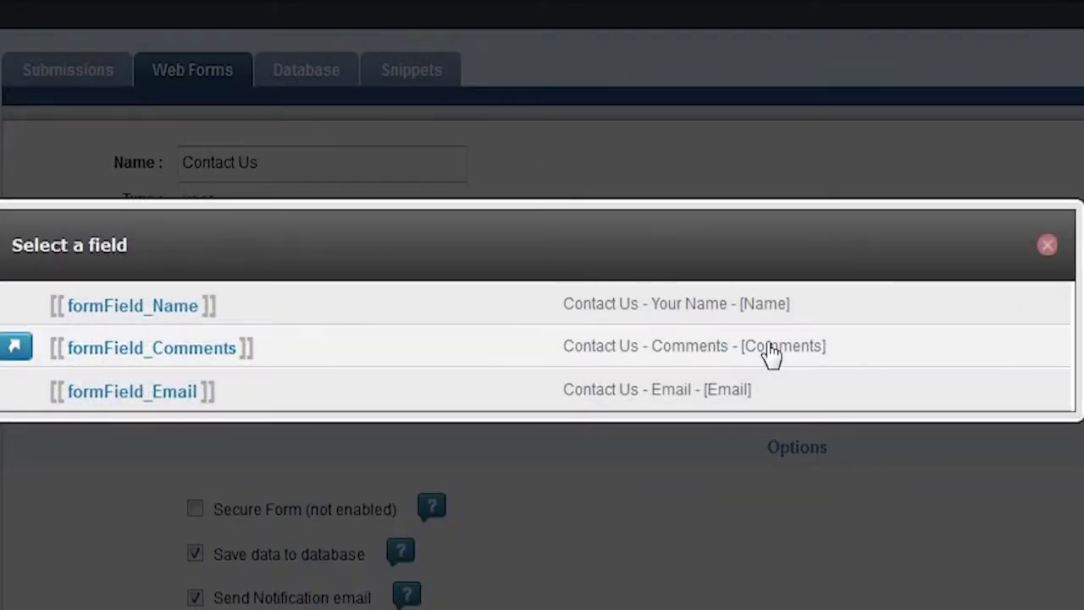
{"action": "left_click", "coordinate": [506, 312]}
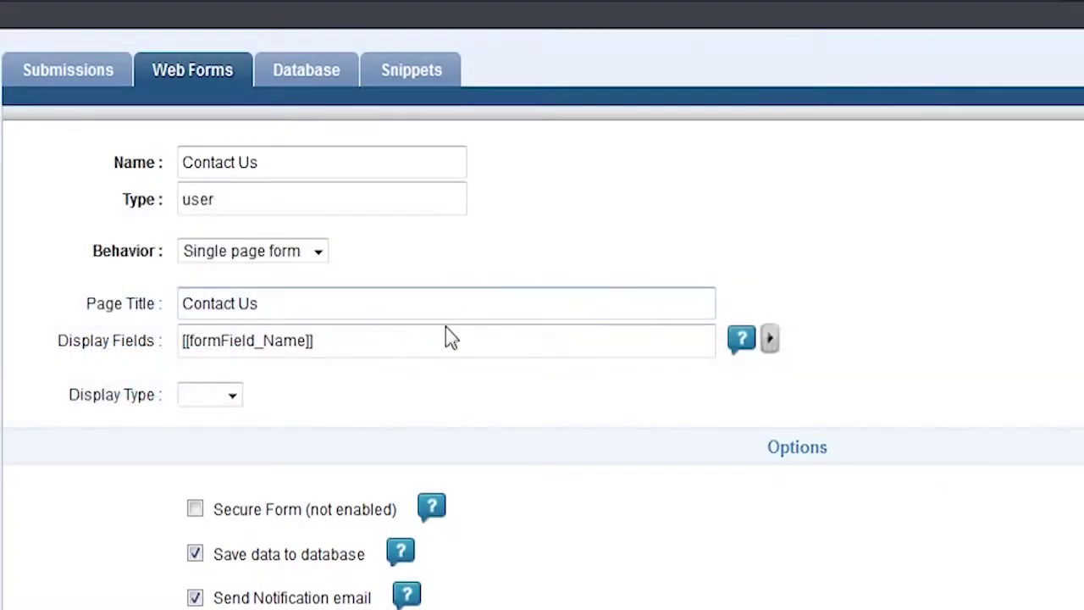
{"action": "type", "text": "-"}
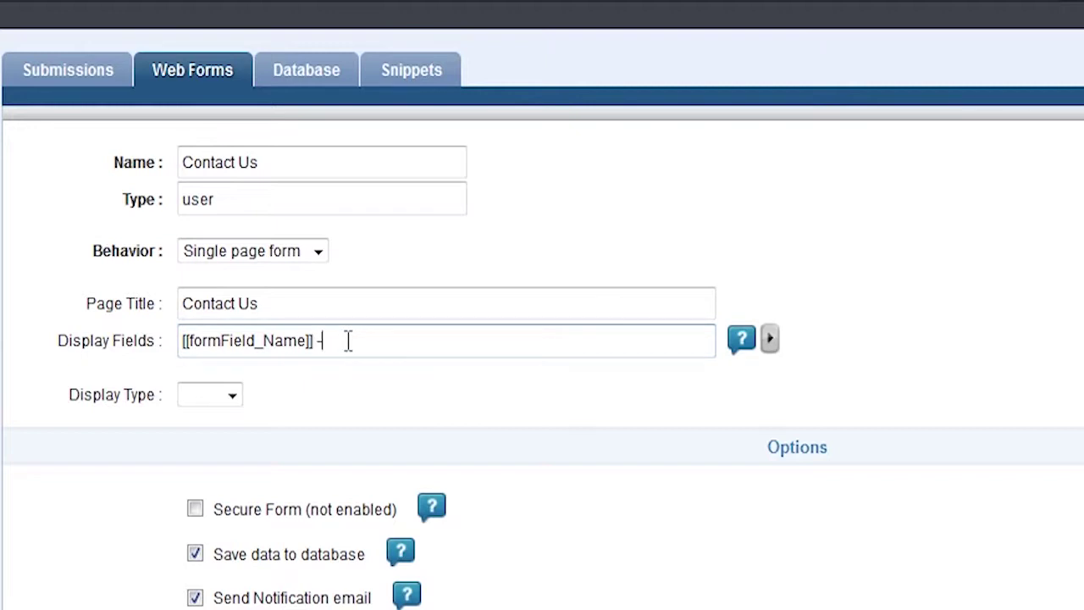
{"action": "left_click", "coordinate": [771, 342]}
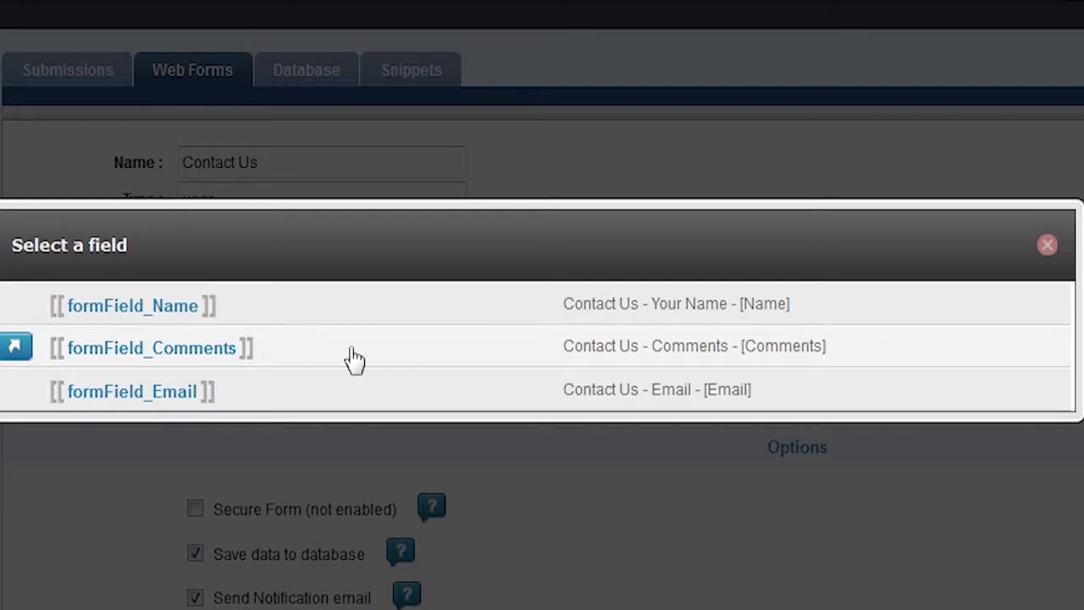
{"action": "left_click", "coordinate": [206, 392]}
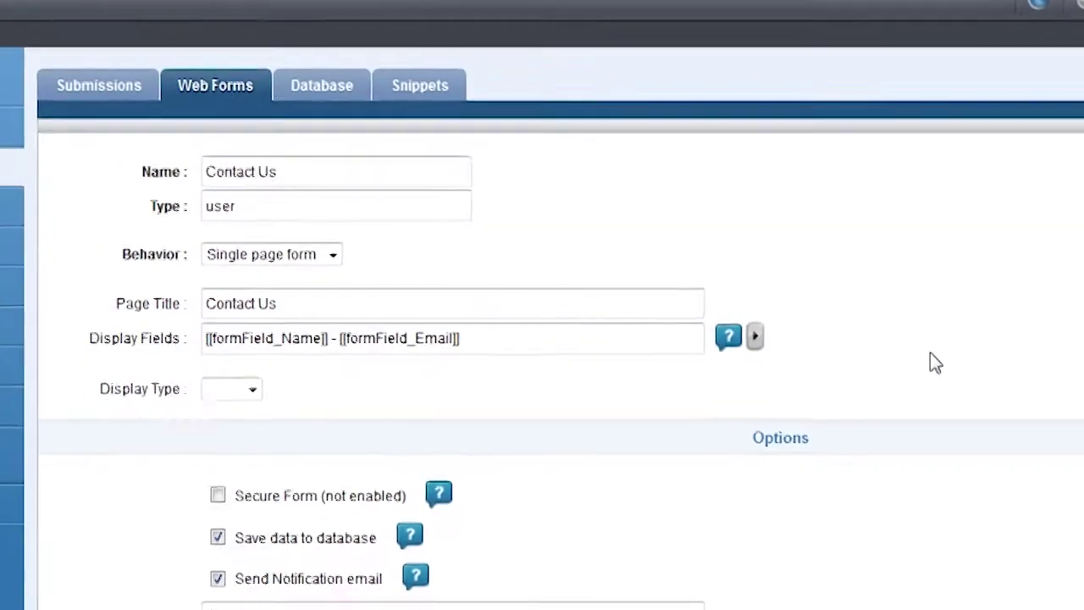
{"action": "scroll", "coordinate": [839, 341], "scroll_direction": "down", "scroll_amount": 6}
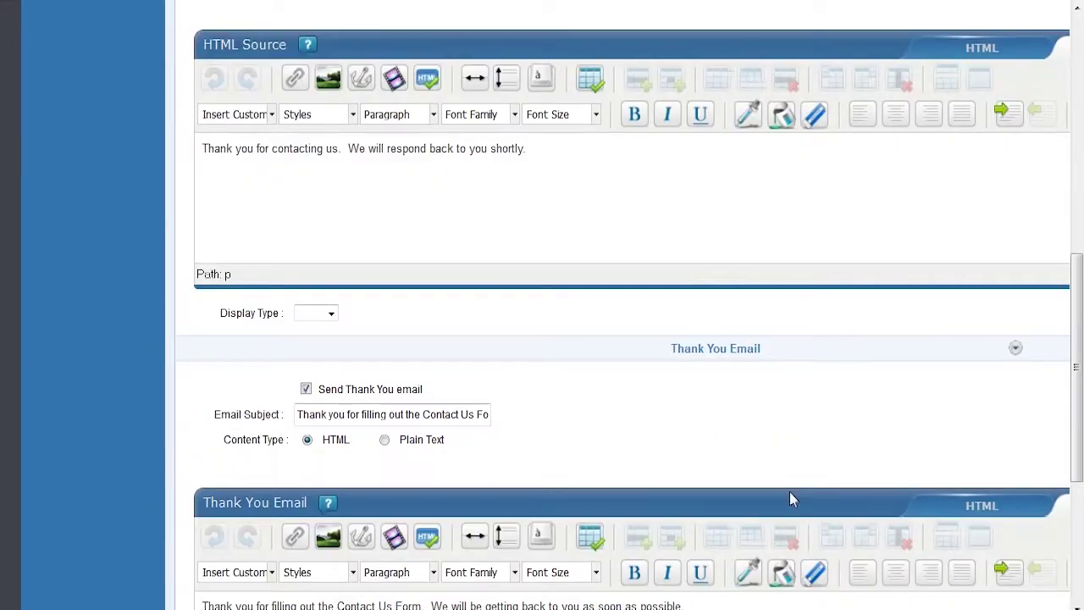
{"action": "scroll", "coordinate": [789, 492], "scroll_direction": "down", "scroll_amount": 4}
Save the form configuration, confirm submissions list name and email, and return to Web Forms
{"action": "left_click", "coordinate": [684, 510]}
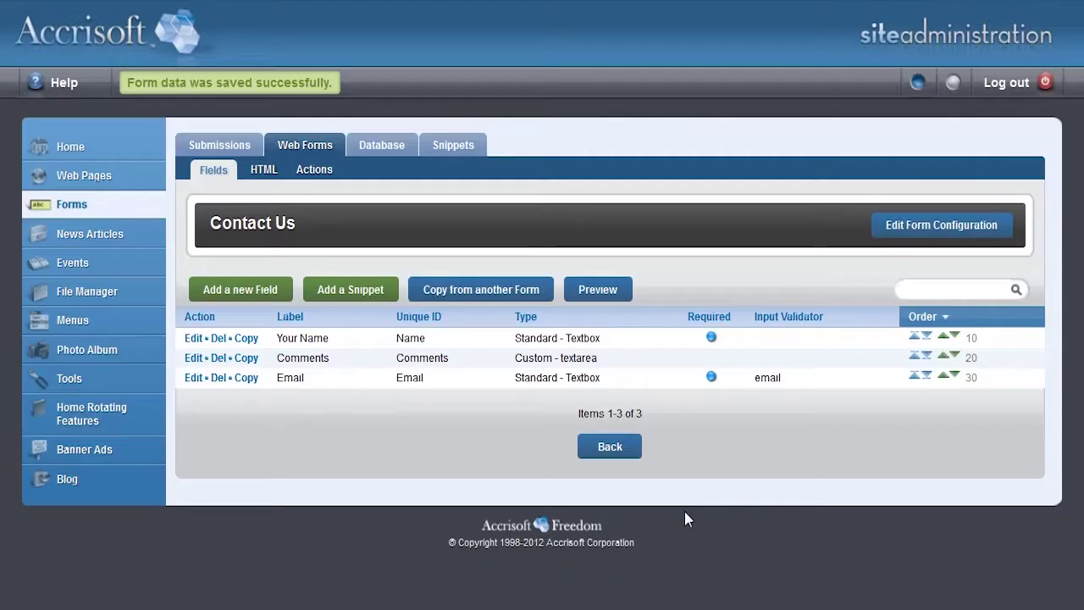
{"action": "left_click", "coordinate": [236, 147]}
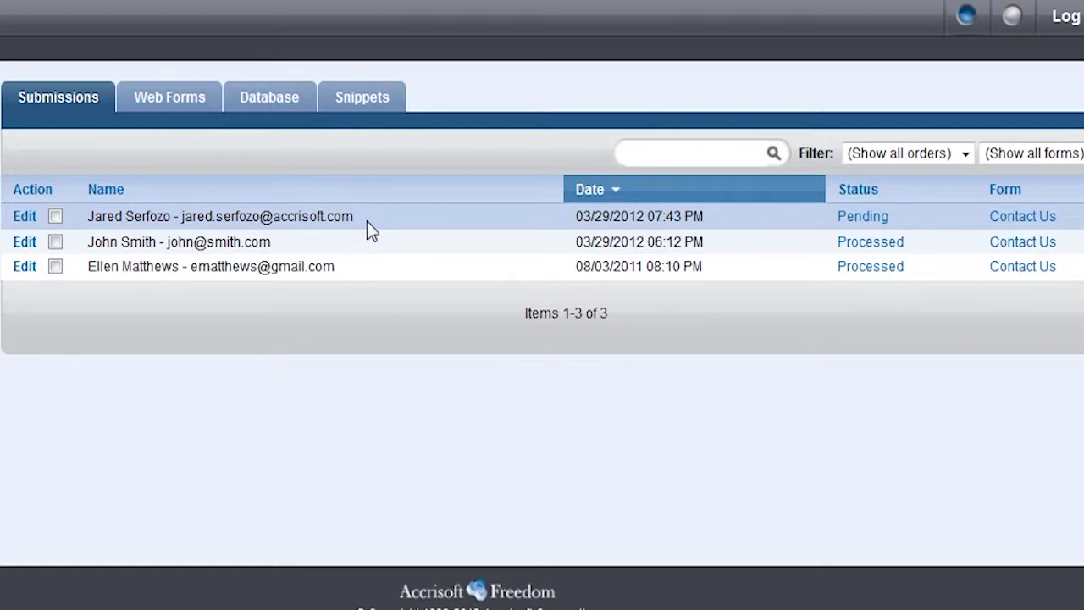
{"action": "left_click", "coordinate": [200, 111]}
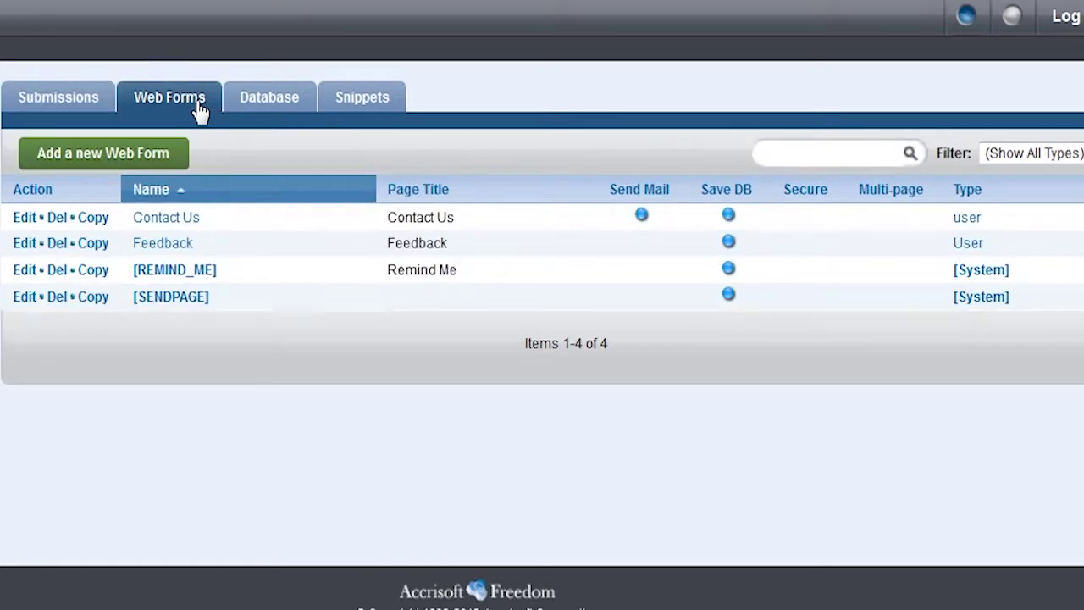
Open the Contact Us form configuration and place the cursor after 'Thank you' in the thank-you message
{"action": "left_click", "coordinate": [22, 218]}
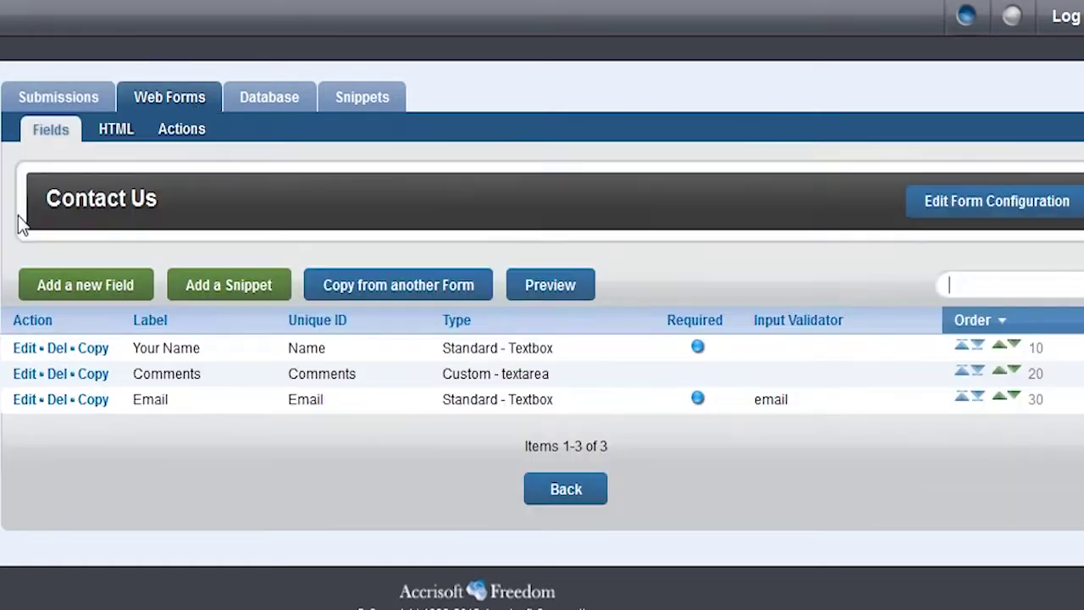
{"action": "left_click", "coordinate": [919, 210]}
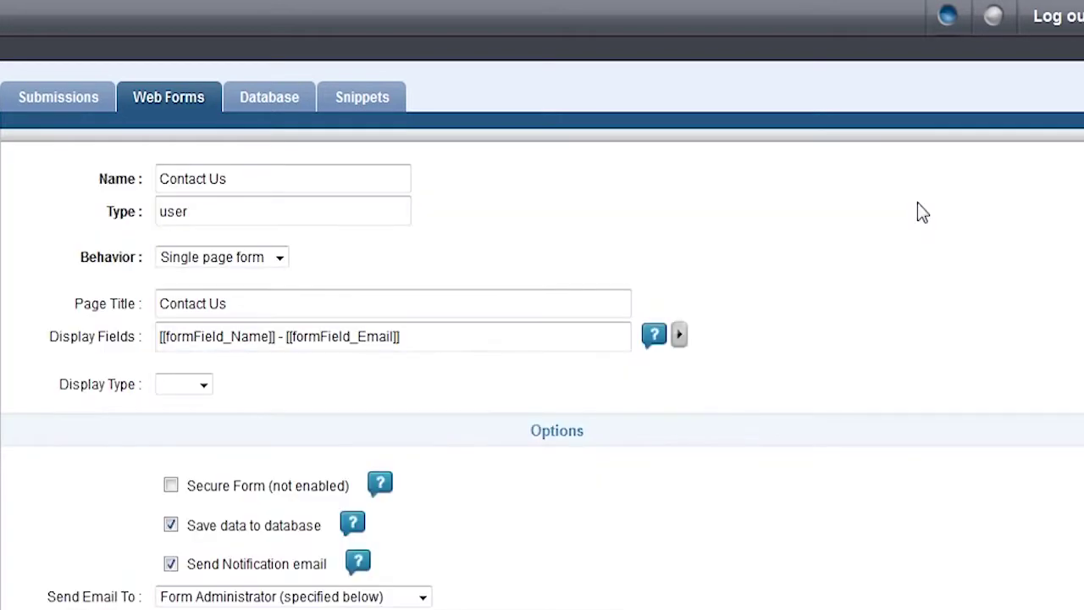
{"action": "scroll", "coordinate": [756, 274], "scroll_direction": "down", "scroll_amount": 3}
{"action": "scroll", "coordinate": [752, 265], "scroll_direction": "down", "scroll_amount": 2}
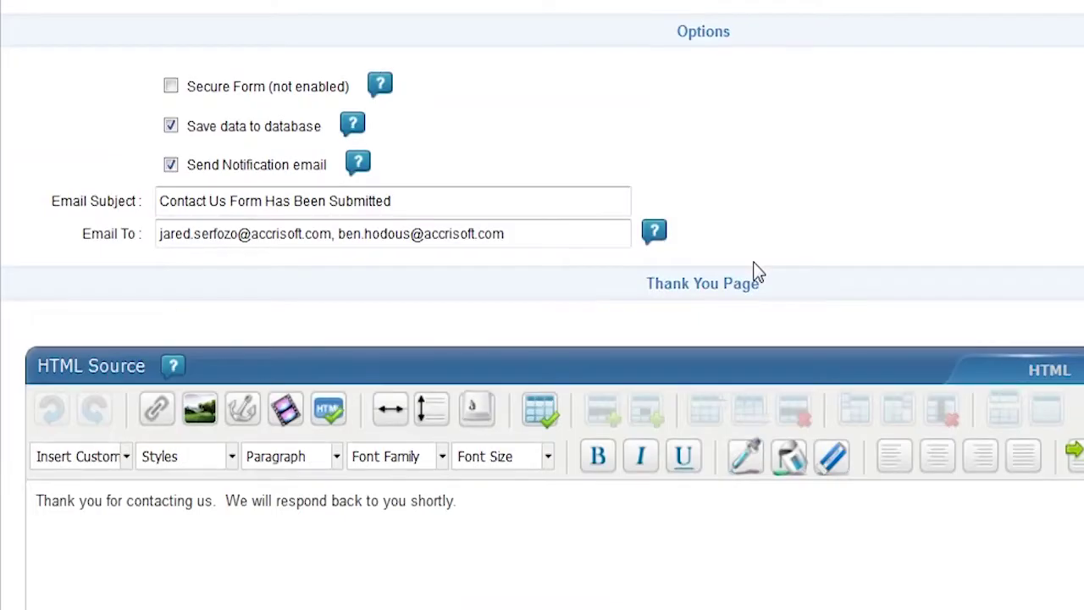
{"action": "scroll", "coordinate": [752, 260], "scroll_direction": "down", "scroll_amount": 2}
{"action": "scroll", "coordinate": [753, 259], "scroll_direction": "down", "scroll_amount": 2}
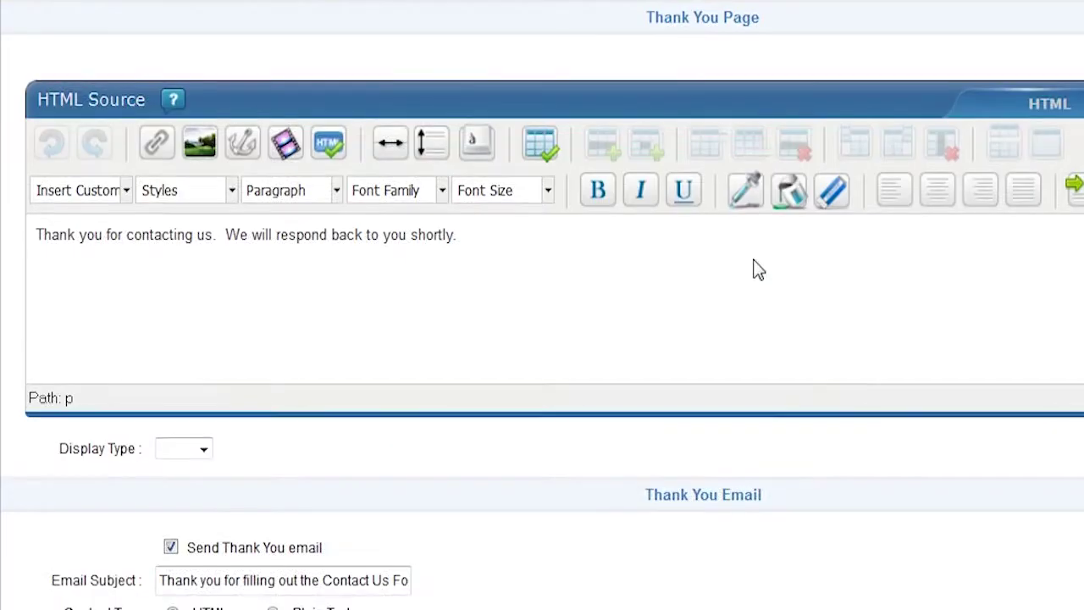
{"action": "left_click", "coordinate": [628, 265]}
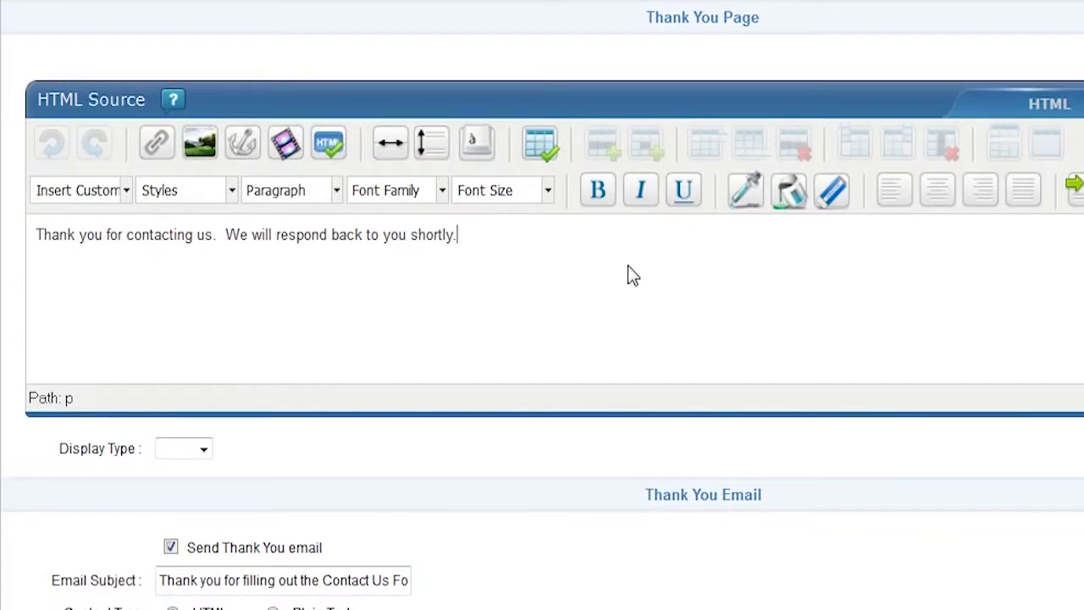
{"action": "left_click", "coordinate": [103, 237]}
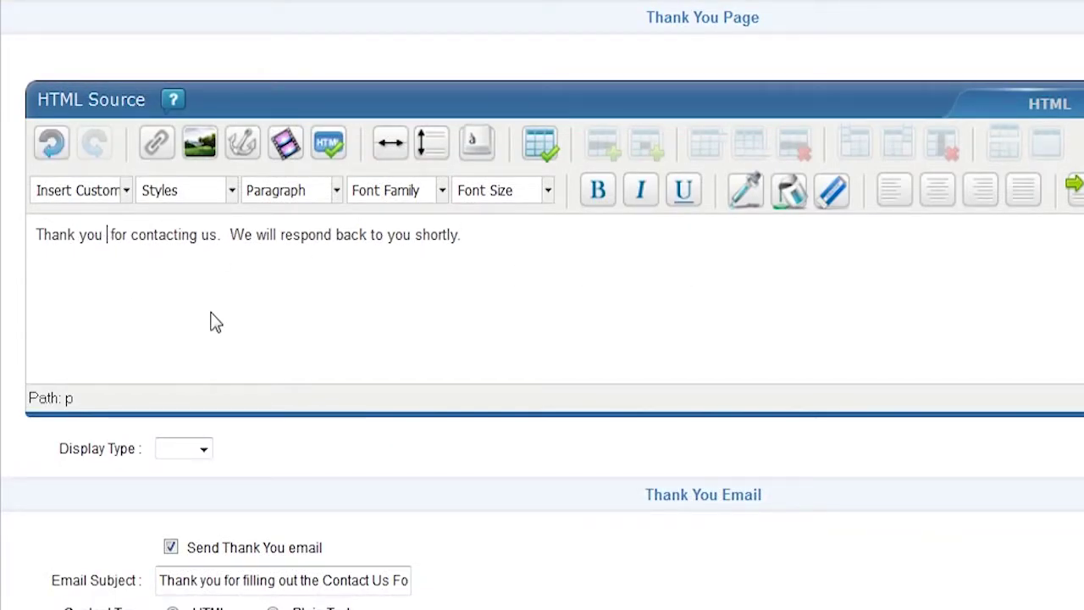
Insert the formField_Name custom field after 'Thank you' and submit a test contact form
{"action": "left_click", "coordinate": [125, 193]}
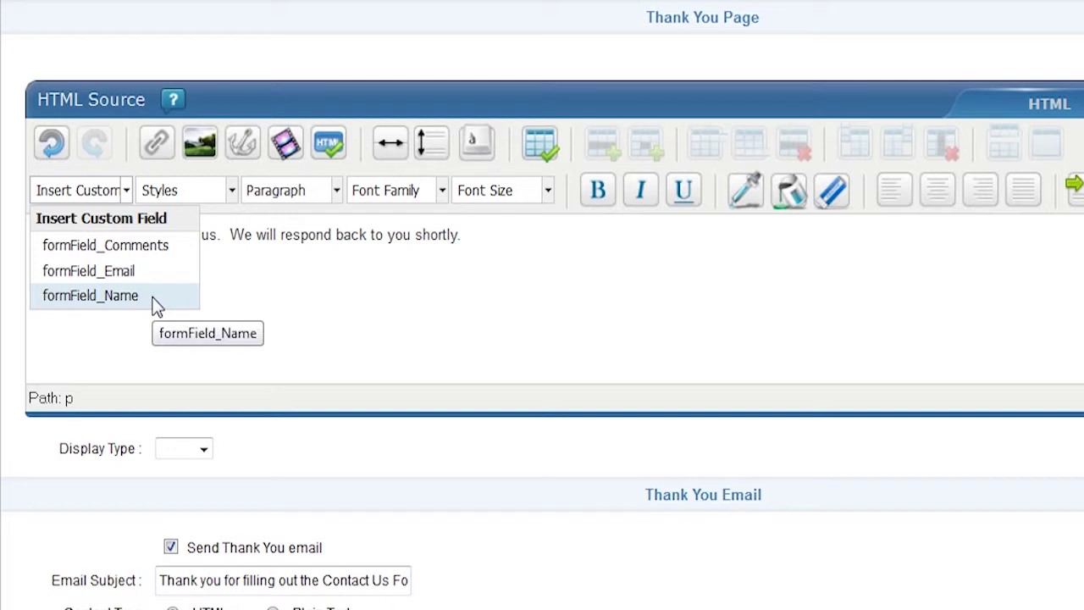
{"action": "left_click", "coordinate": [102, 295]}
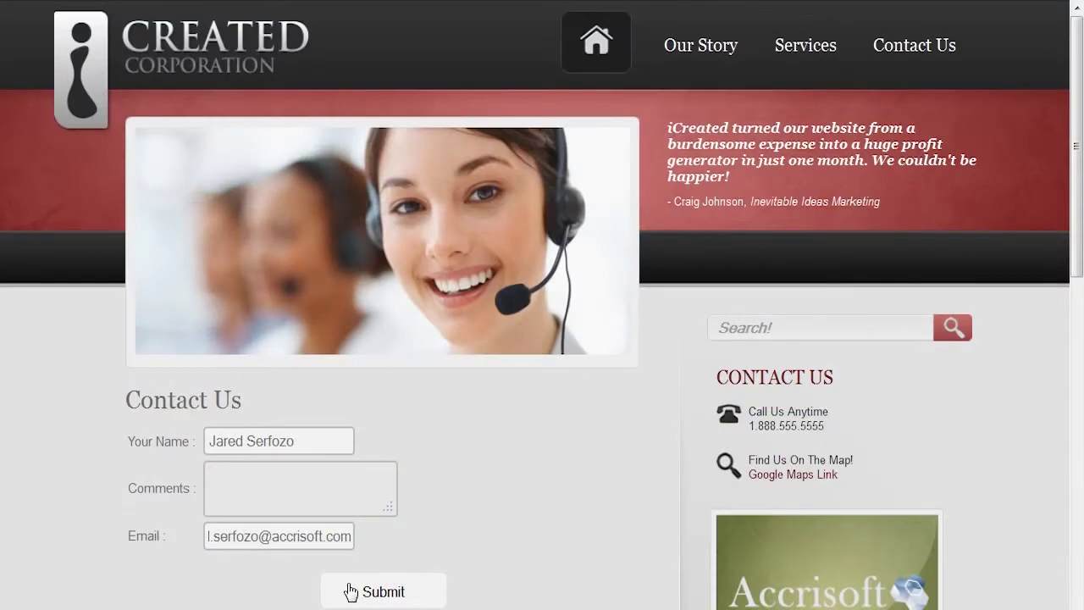
{"action": "left_click", "coordinate": [354, 591]}
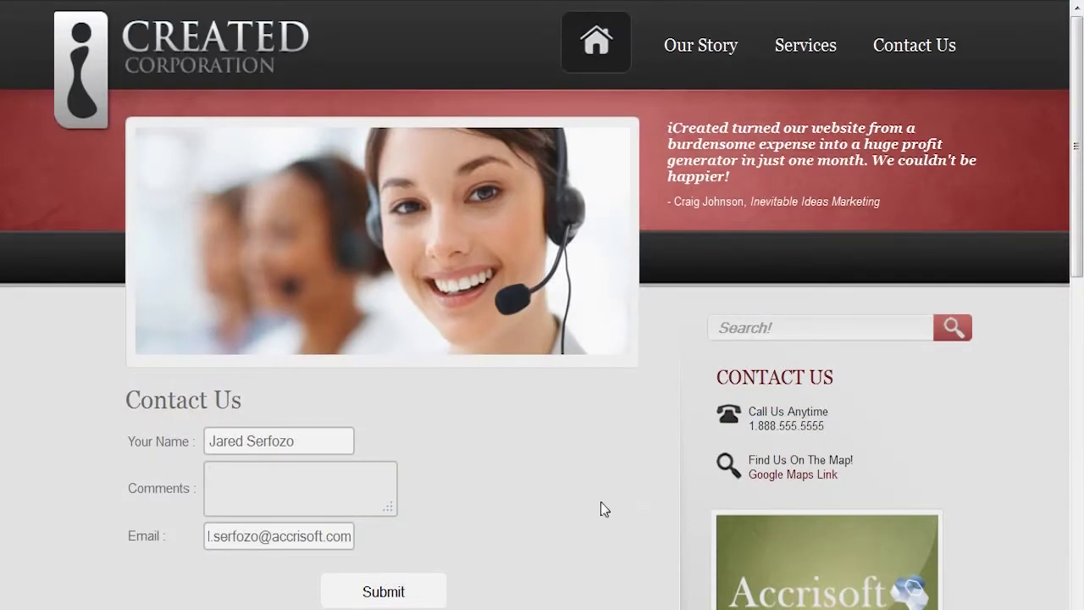